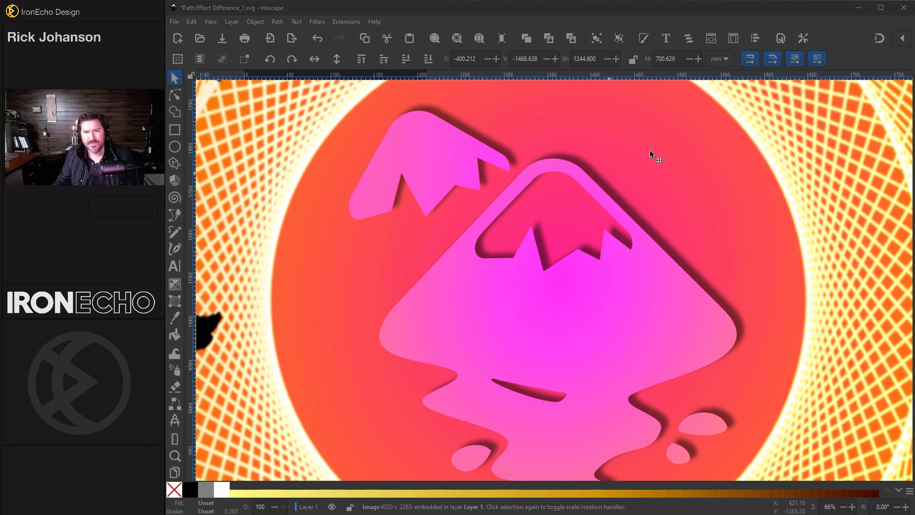
Step: Review the slides from the logo artwork through the path functions note to the basic example, and examine its white and yellow hexagons
scroll(609, 238, "down", 3)
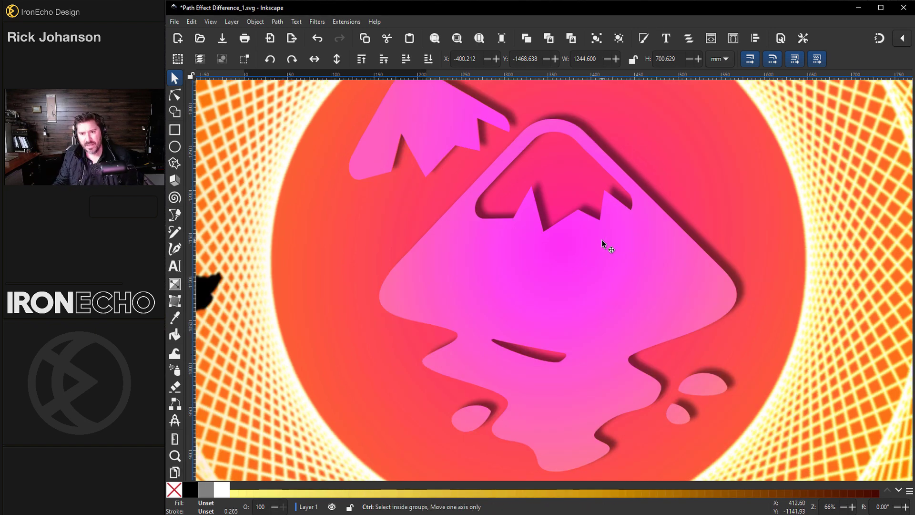
scroll(601, 243, "down", 5)
scroll(601, 244, "down", 6)
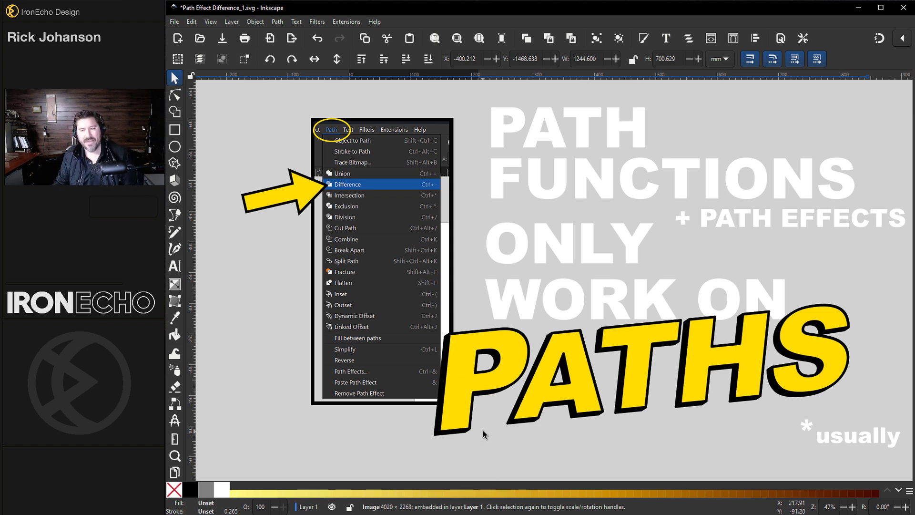
scroll(483, 435, "right", 2)
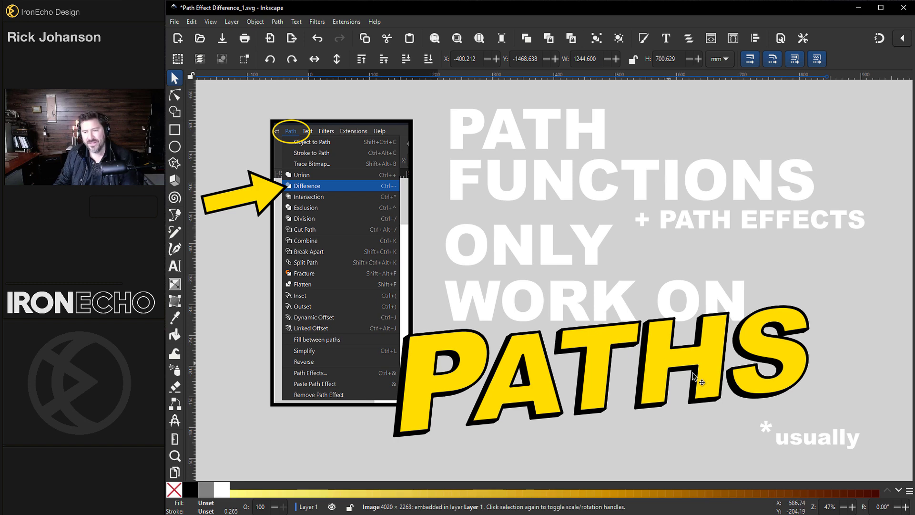
scroll(543, 311, "down", 8)
scroll(541, 311, "down", 20)
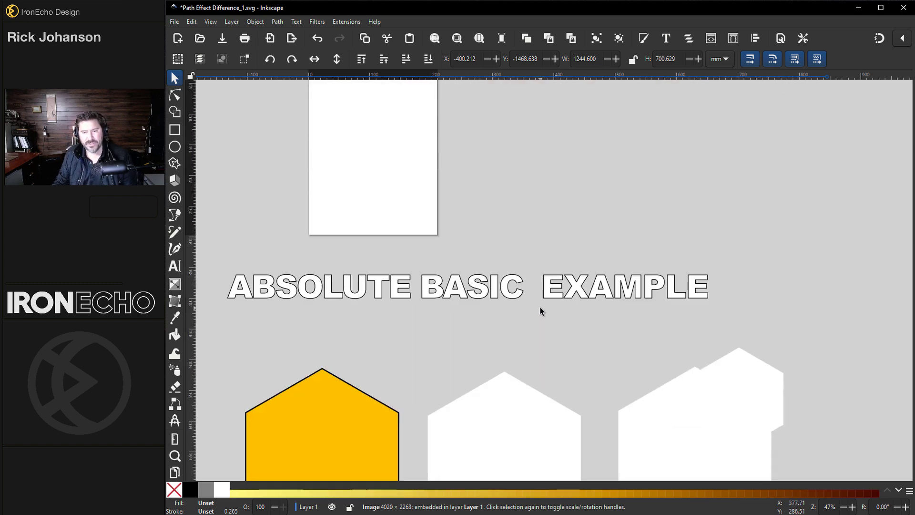
left_click(459, 309)
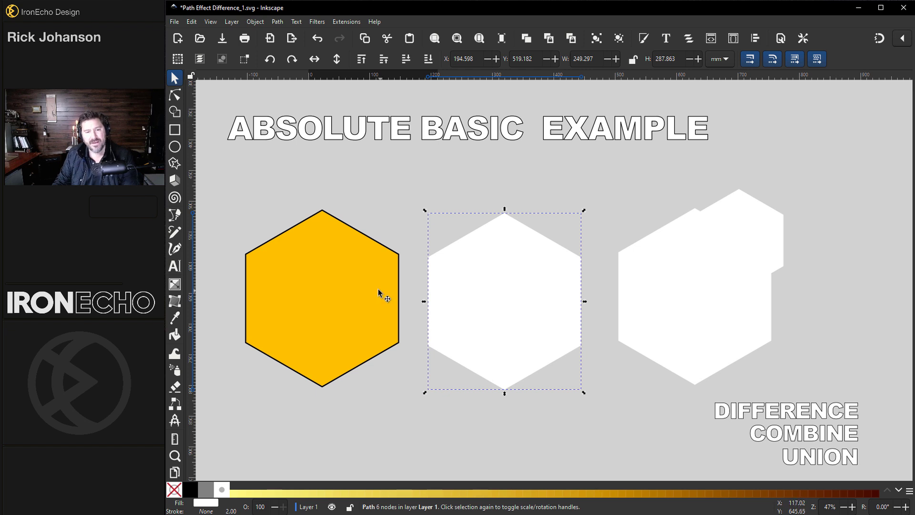
left_click(304, 264)
Step: Overlap the white hexagon on the upper-right part of the yellow hexagon and subtract it with the Difference path operation
left_click(505, 304)
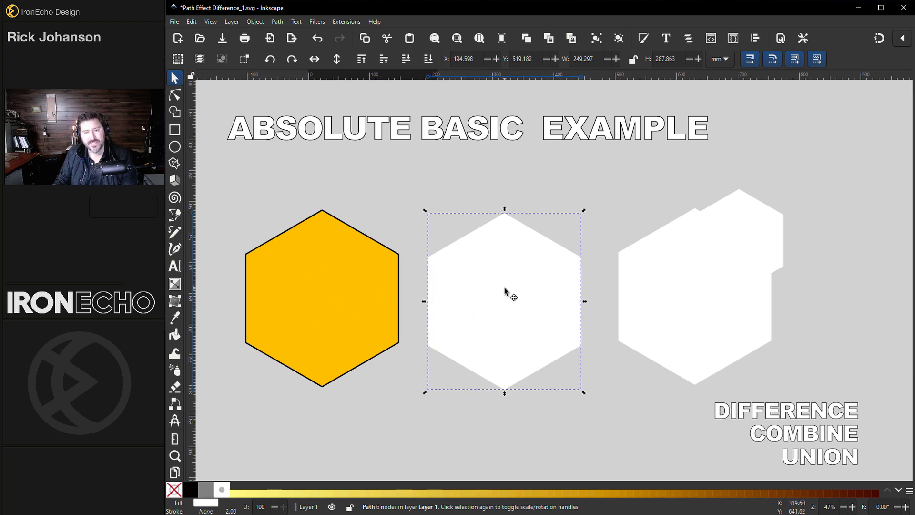
left_click_drag(494, 281, 419, 236)
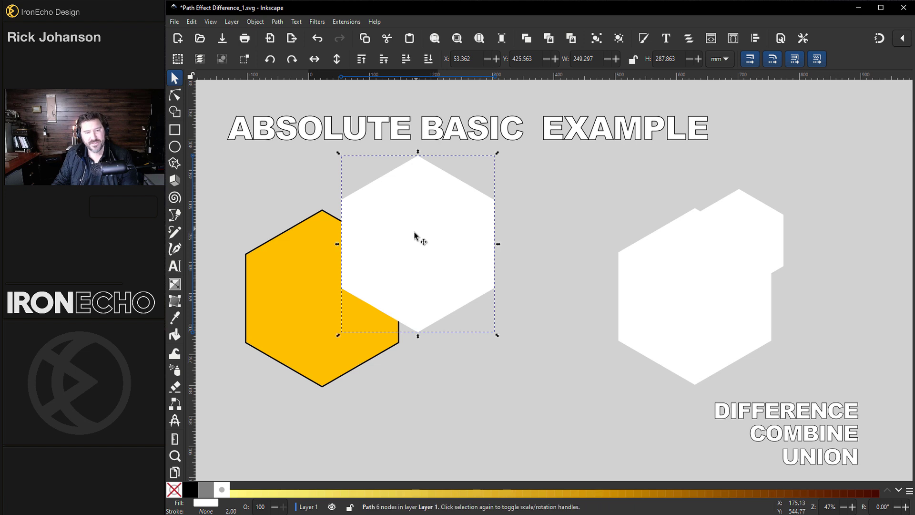
left_click(321, 266, "shift")
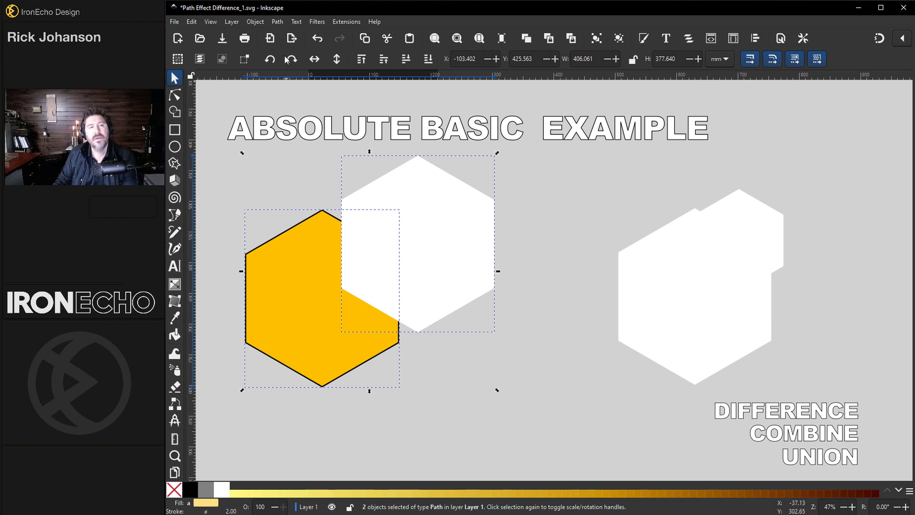
left_click(281, 22)
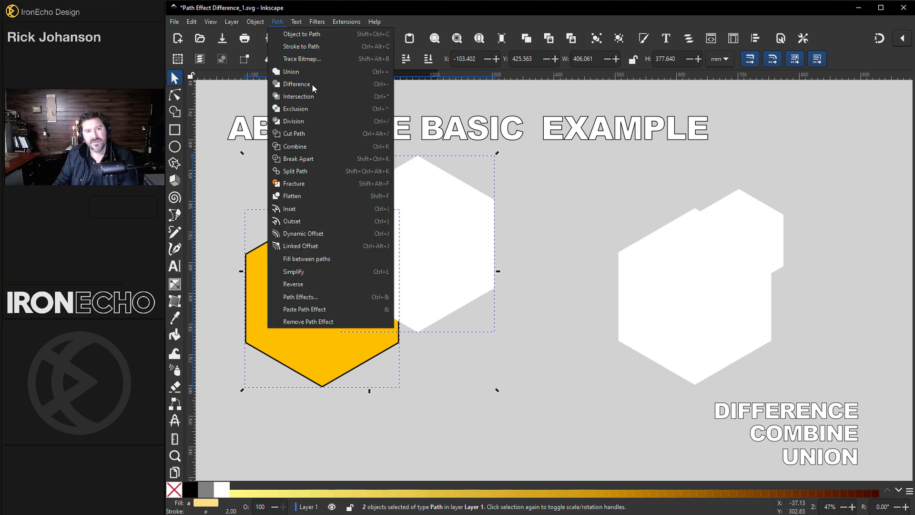
left_click(297, 84)
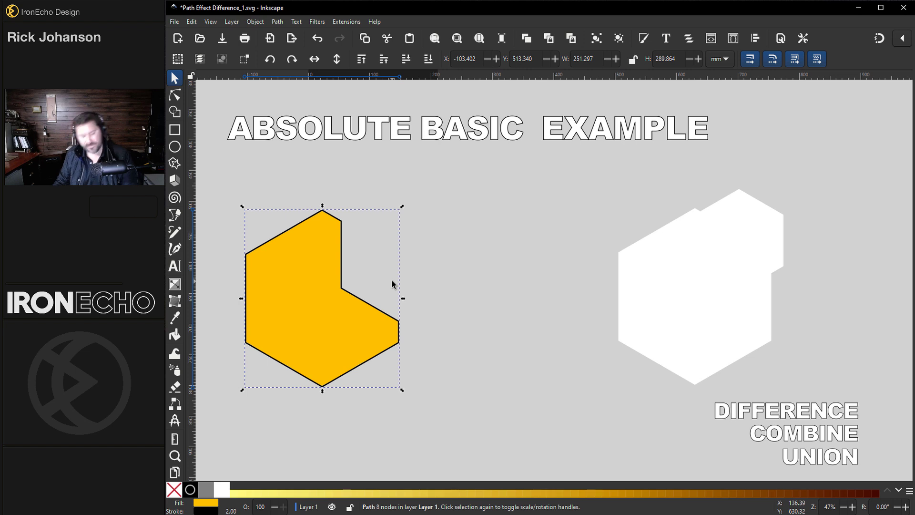
Step: Undo the Difference and move the white hexagon back between the yellow hexagon and the white group
key("ctrl+z")
left_click(403, 255)
left_click_drag(403, 256, 503, 286)
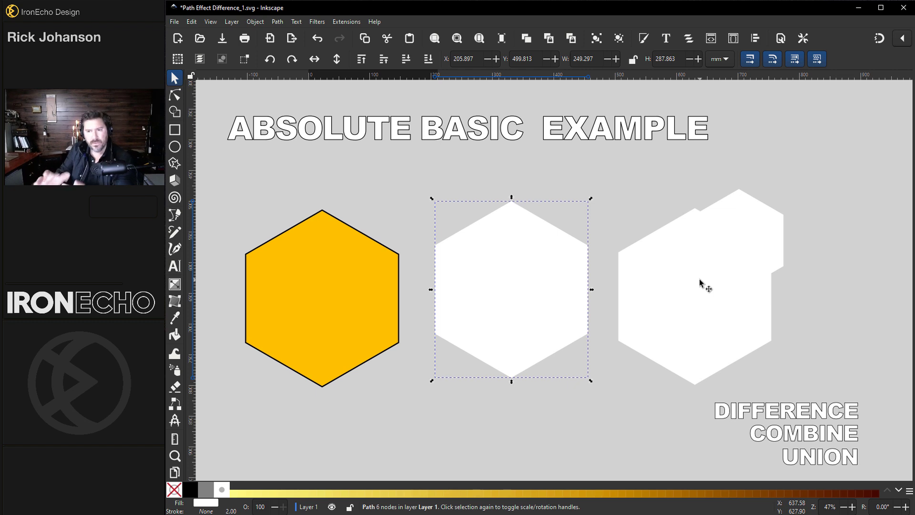
Step: Move the single white hexagon down out of the way and place the white group over the yellow hexagon's upper-right part
left_click(737, 267)
left_click_drag(549, 289, 604, 377)
left_click_drag(711, 280, 425, 230)
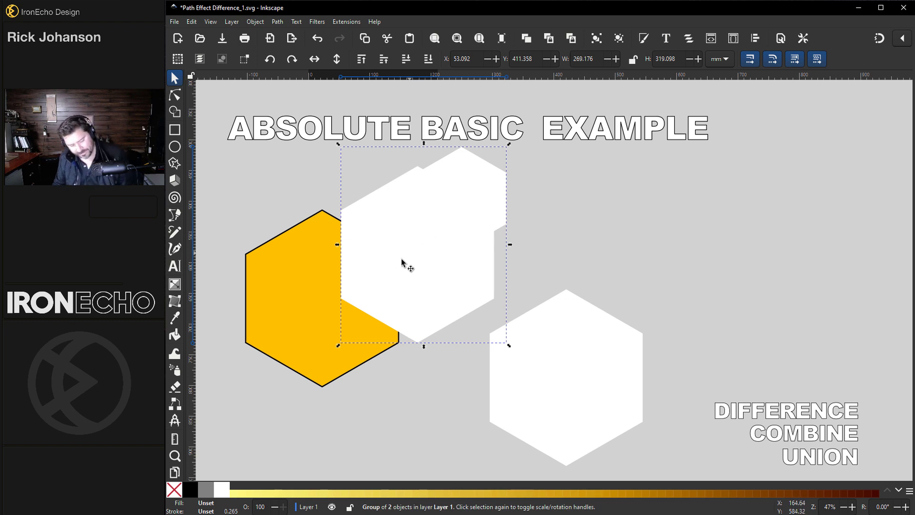
Step: Try twice to subtract the white group from the yellow hexagon with the Difference path operation
left_click(319, 282, "shift")
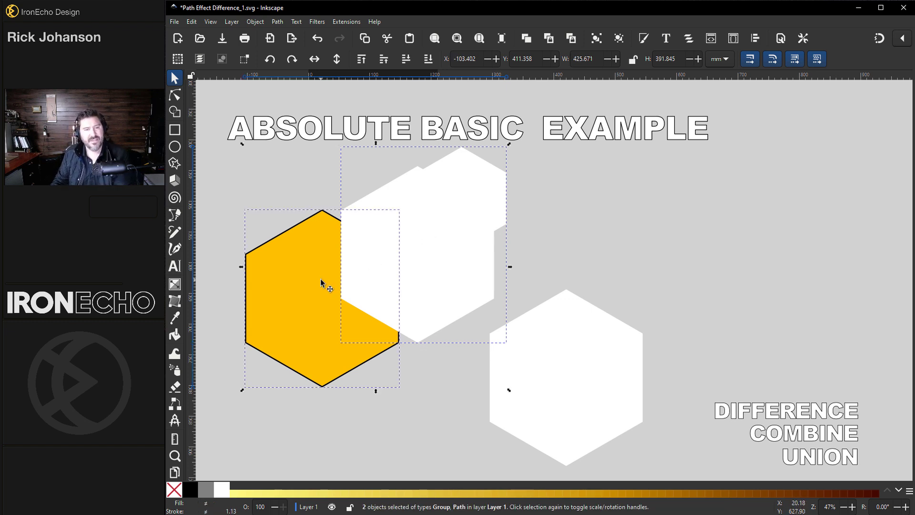
left_click(276, 23)
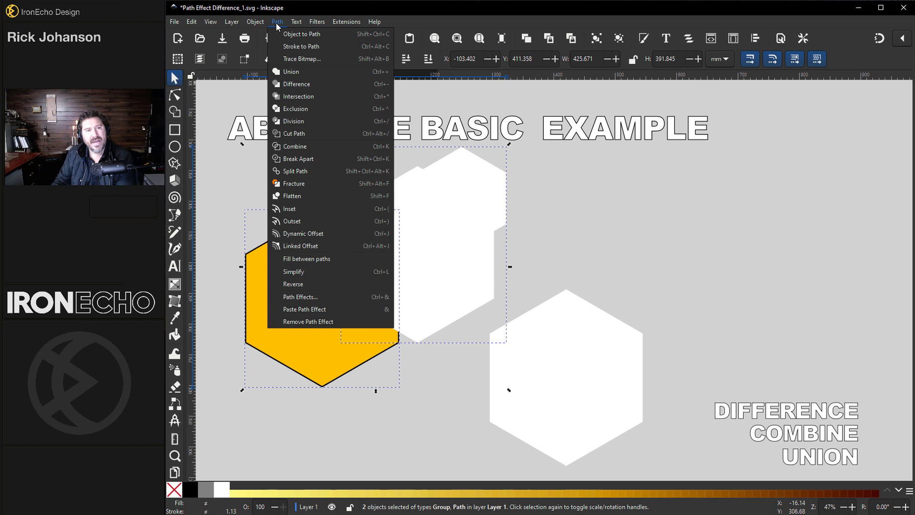
left_click(303, 83)
left_click(365, 233)
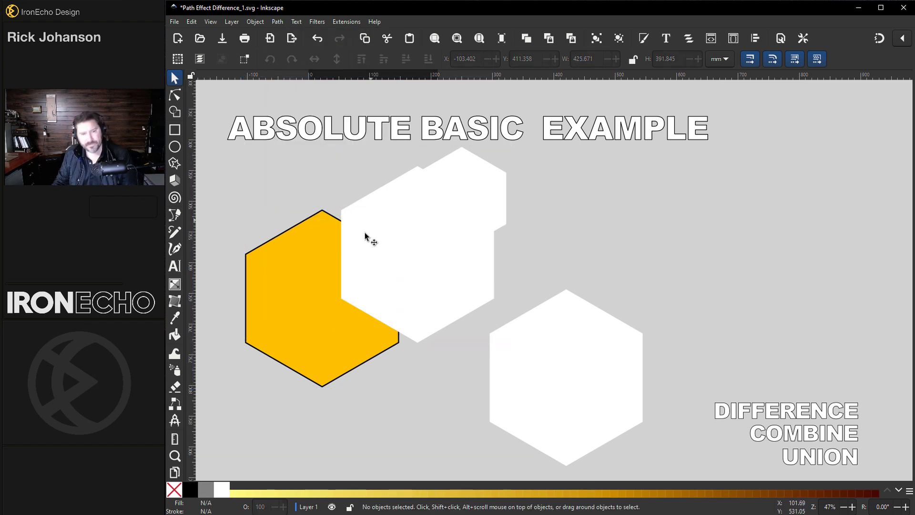
left_click(301, 243, "shift")
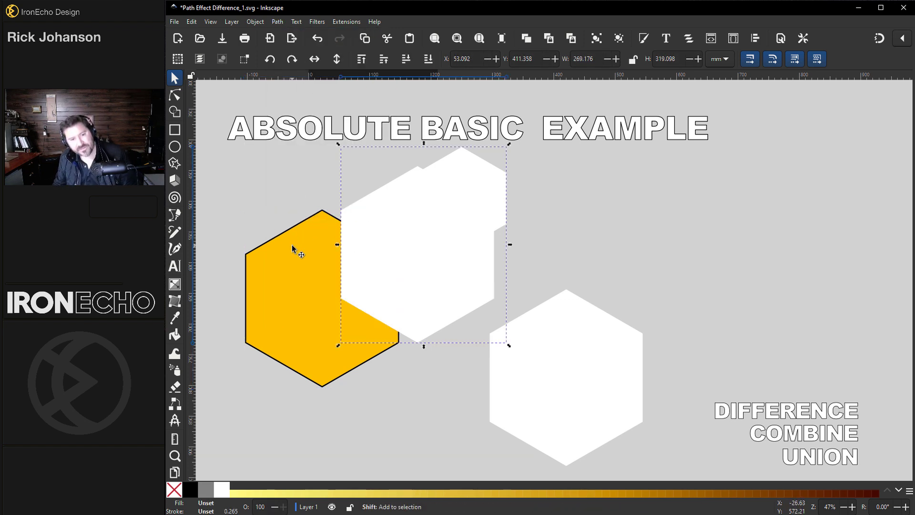
left_click(280, 22)
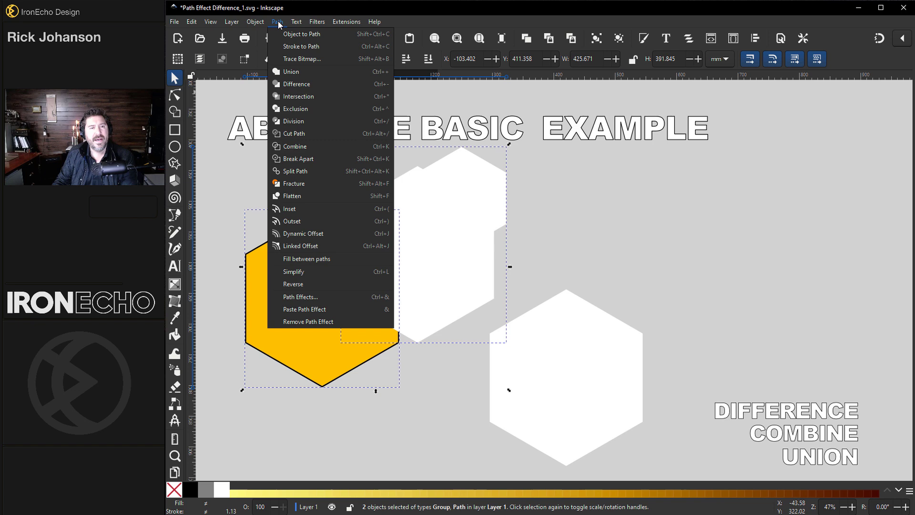
left_click(294, 81)
left_click(300, 180)
Step: Move the white group back to the far right and the single white hexagon between it and the yellow hexagon
left_click_drag(389, 206, 737, 230)
left_click_drag(589, 342, 548, 255)
scroll(543, 262, "up", 5)
scroll(535, 268, "up", 5)
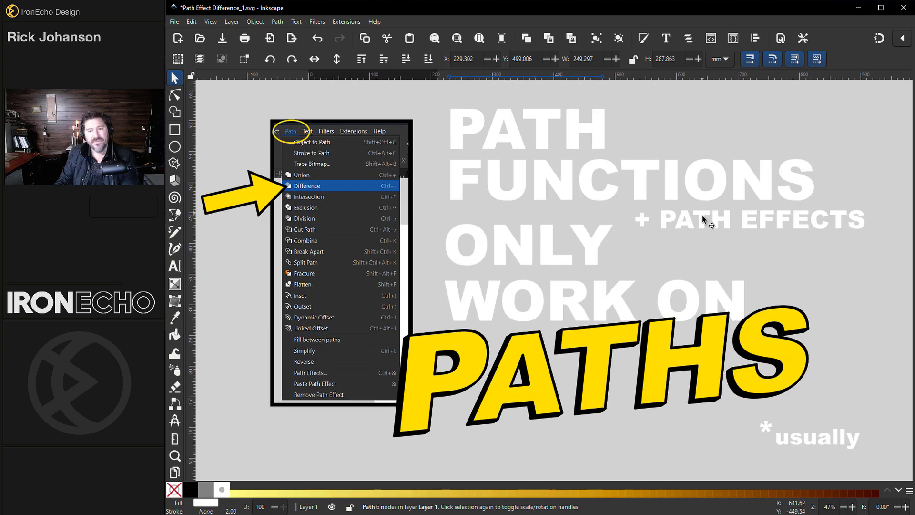
scroll(567, 269, "down", 10)
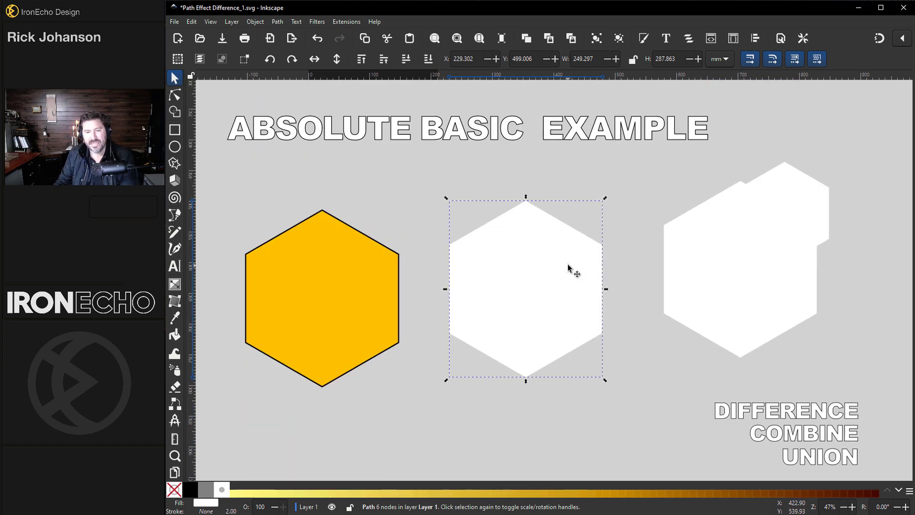
scroll(603, 275, "up", 2)
left_click(617, 310)
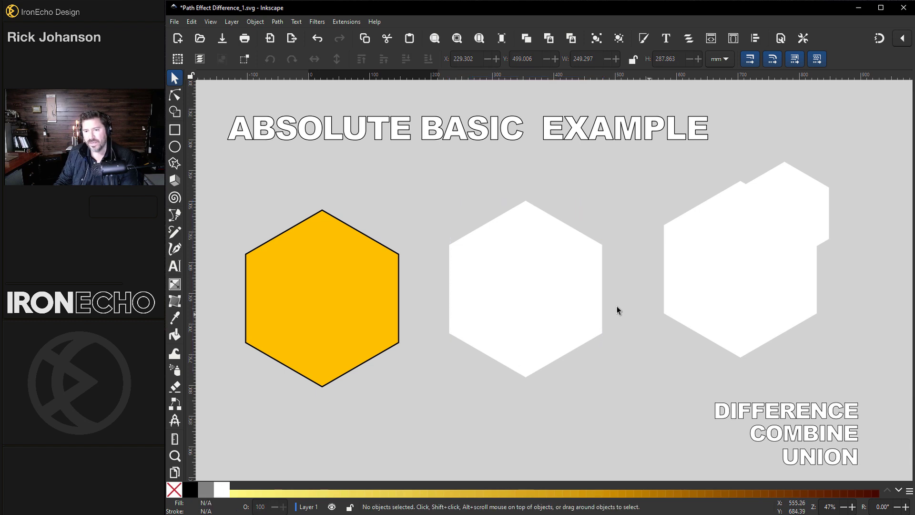
Step: Inspect the white hexagon's object type and nodes, and check the yellow hexagon's object type
left_click(525, 298)
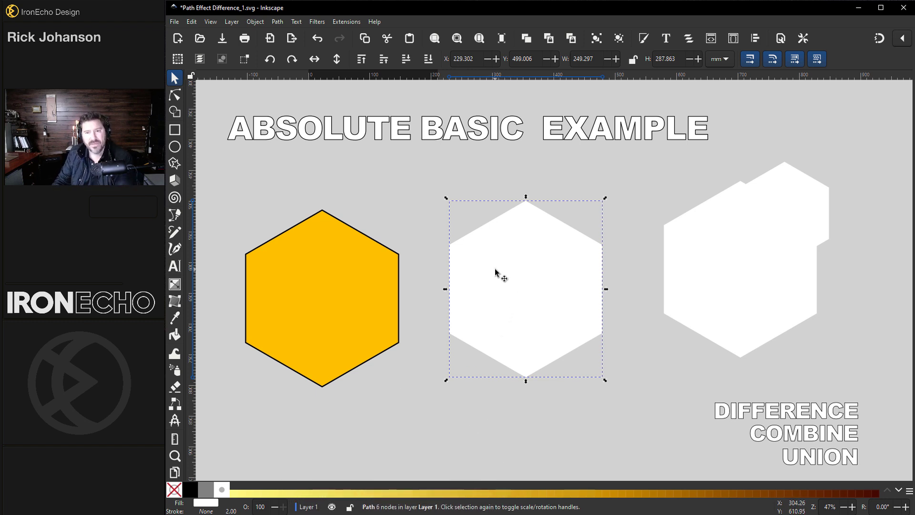
key("n")
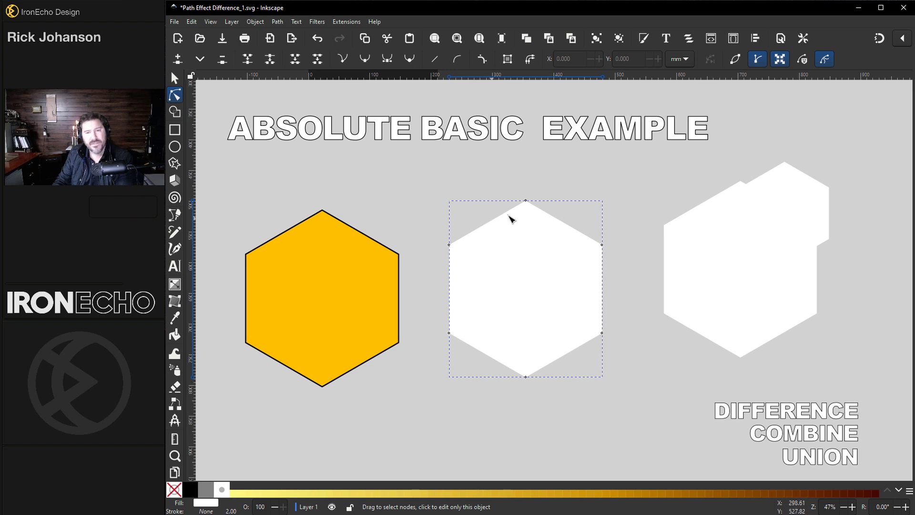
left_click(178, 81)
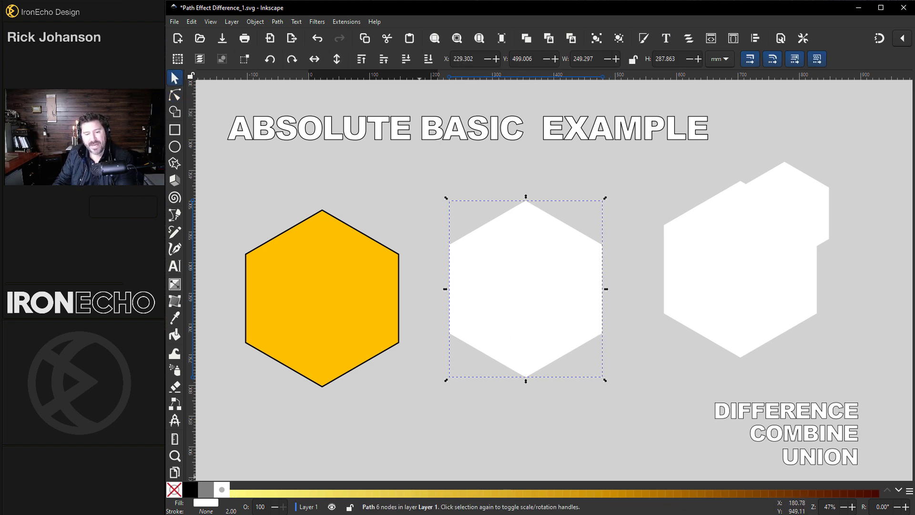
left_click(339, 305)
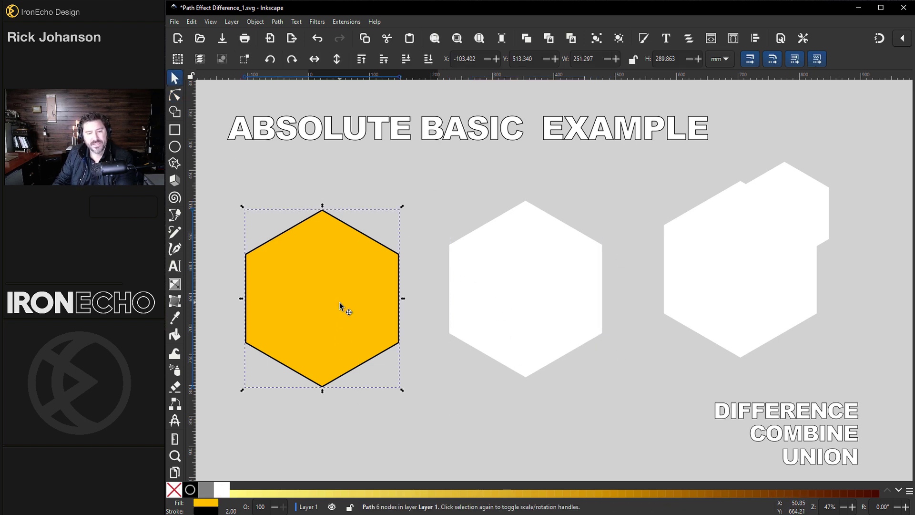
Step: Swap the white shapes, moving the single hexagon to the far right and the group to the middle beside the yellow hexagon
left_click(526, 311)
left_click_drag(505, 288, 791, 287)
left_click(674, 248)
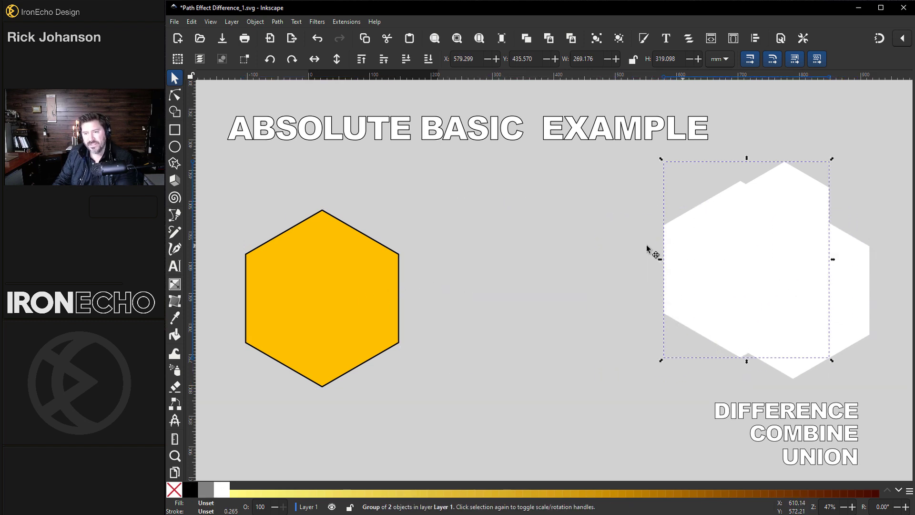
left_click_drag(667, 251, 465, 259)
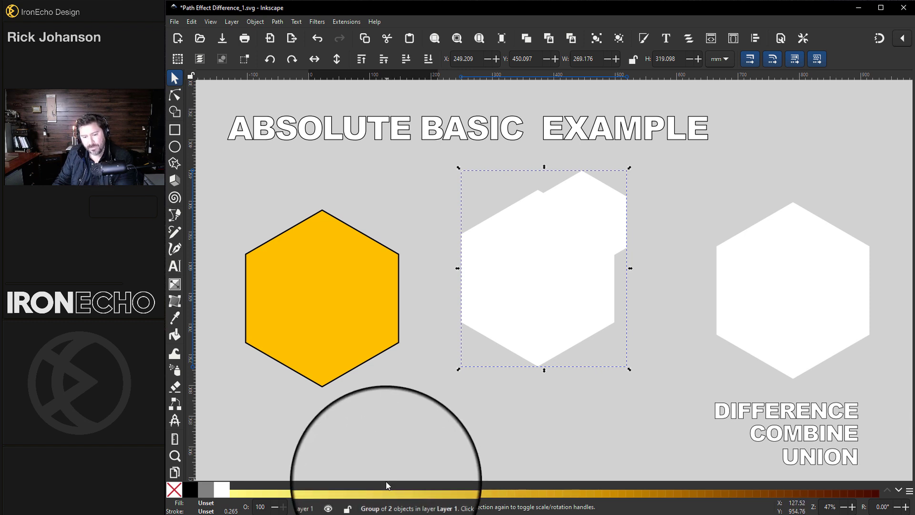
left_click_drag(470, 304, 505, 312)
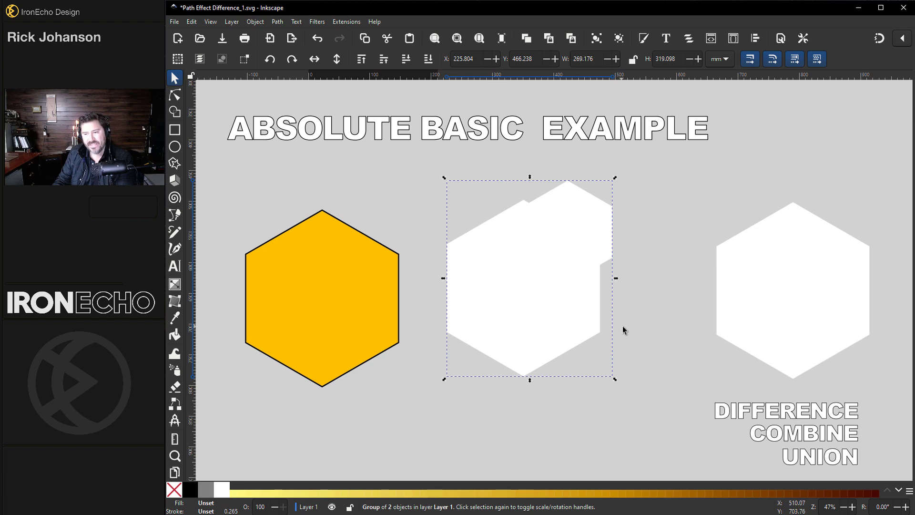
Step: Ungroup the middle white shape into its two hexagons and clear the selection
left_click(648, 259)
left_click(602, 230)
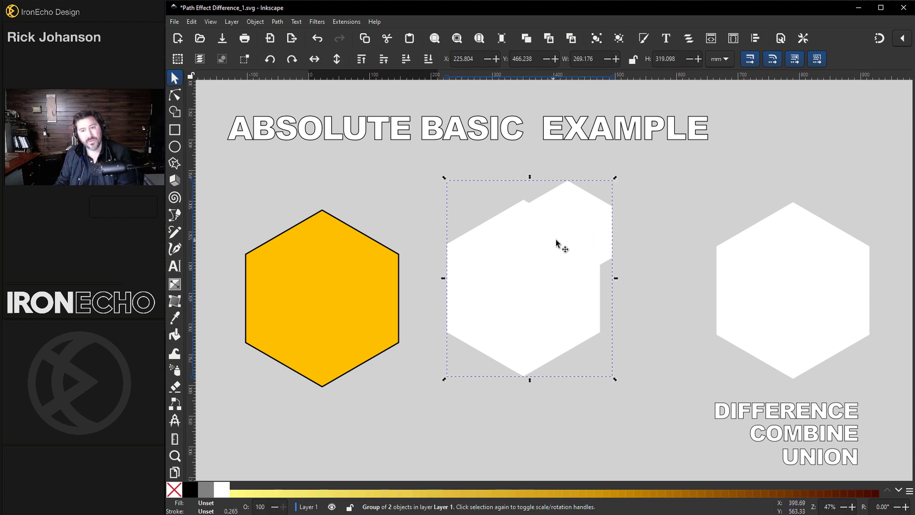
left_click(256, 22)
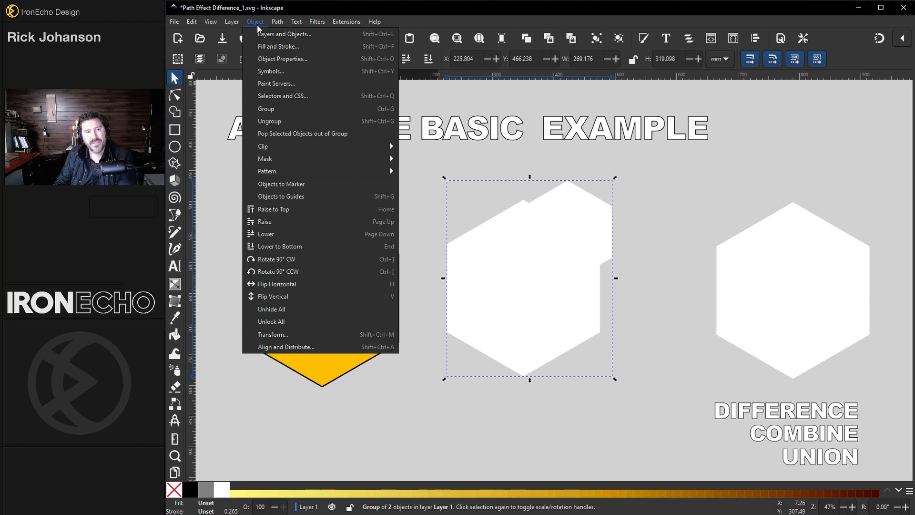
left_click(274, 121)
key("Escape")
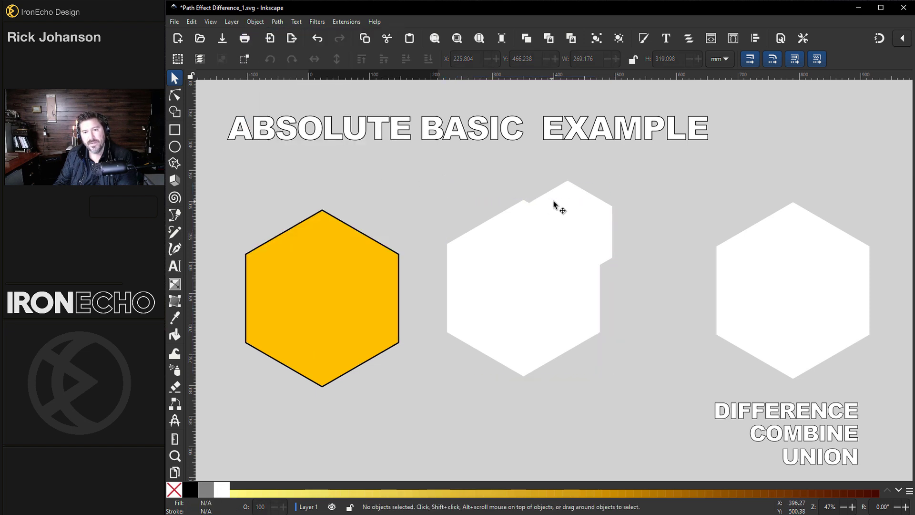
Step: Place the small white hexagon inside the yellow hexagon and cut it out with the Difference path operation
left_click_drag(578, 210, 347, 263)
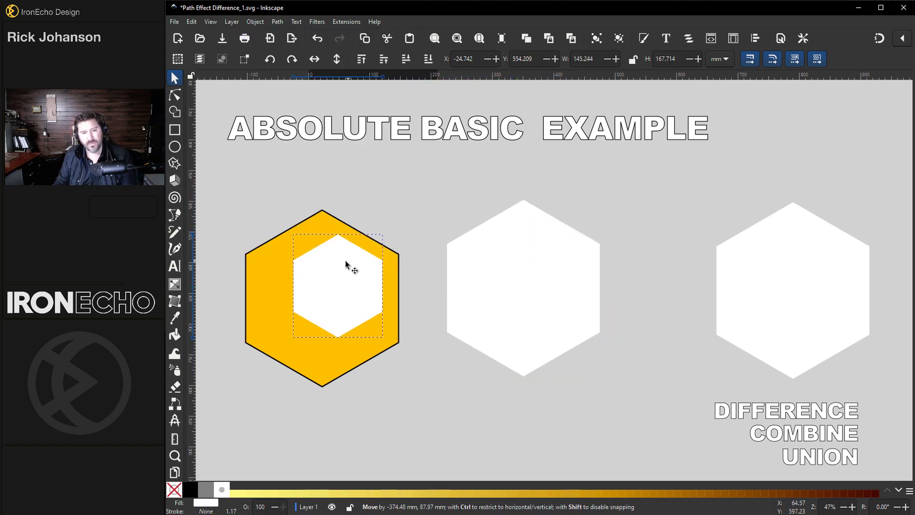
left_click(284, 275, "shift")
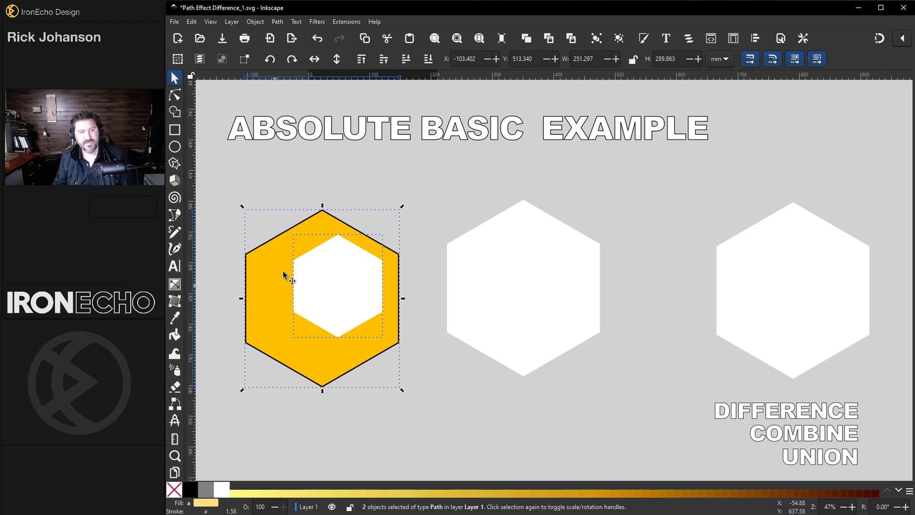
left_click(282, 21)
left_click(305, 79)
left_click(407, 182)
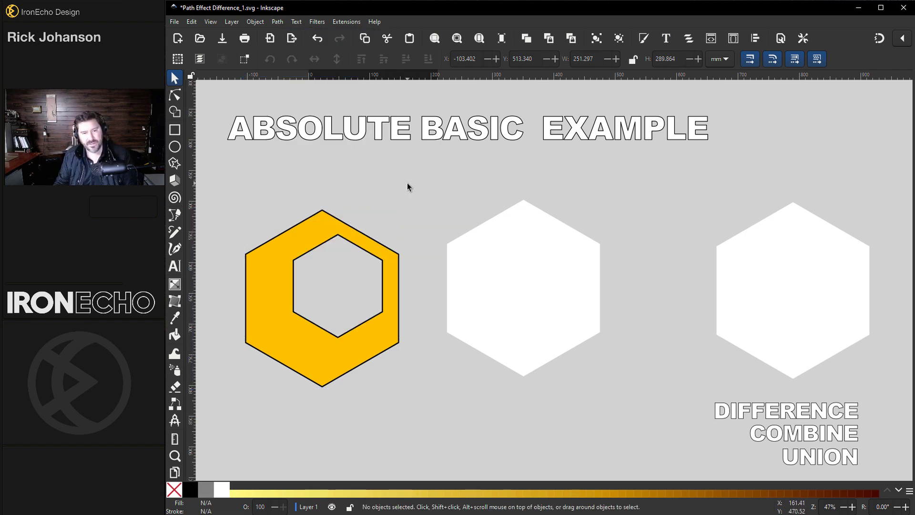
Step: Undo the Difference cut and move the small white hexagon back onto the middle white hexagon's upper-right edge
key("ctrl+z")
left_click(357, 267)
left_click_drag(357, 267, 591, 225)
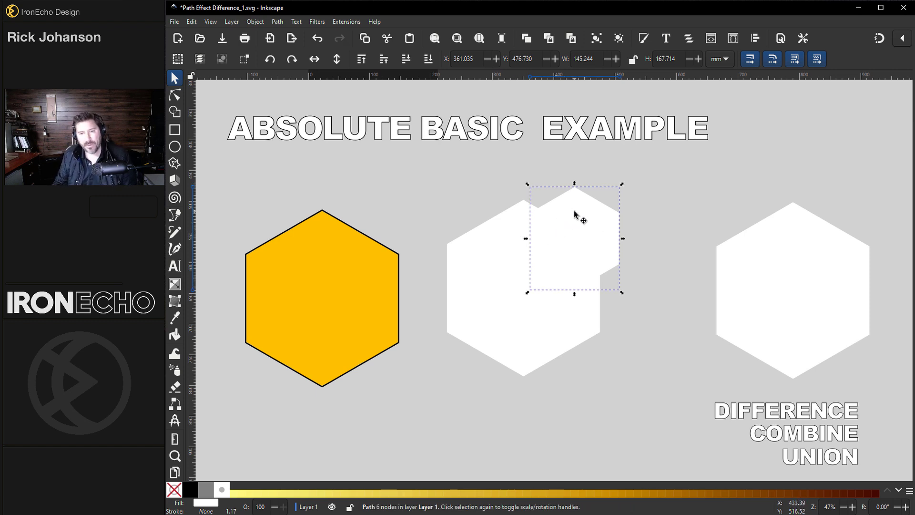
Step: Merge the small and large white hexagons in the middle with the Combine path operation
left_click(504, 263, "shift")
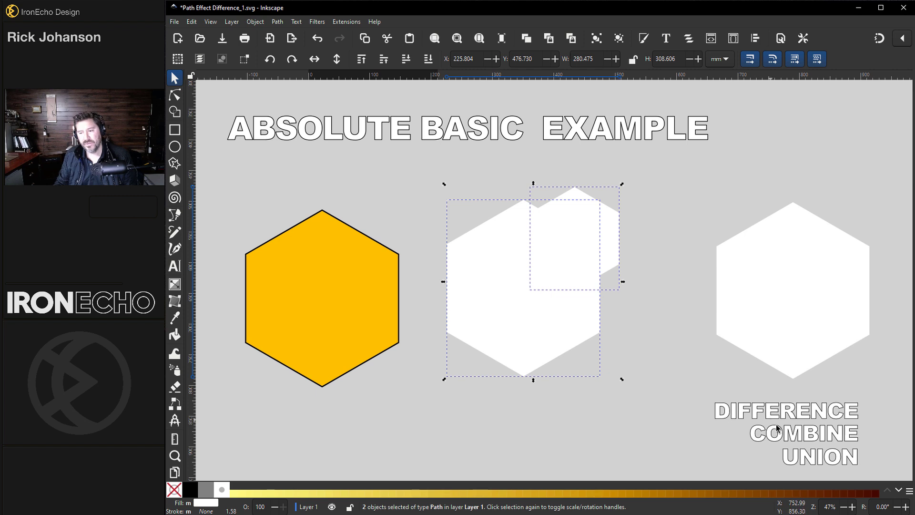
left_click(277, 23)
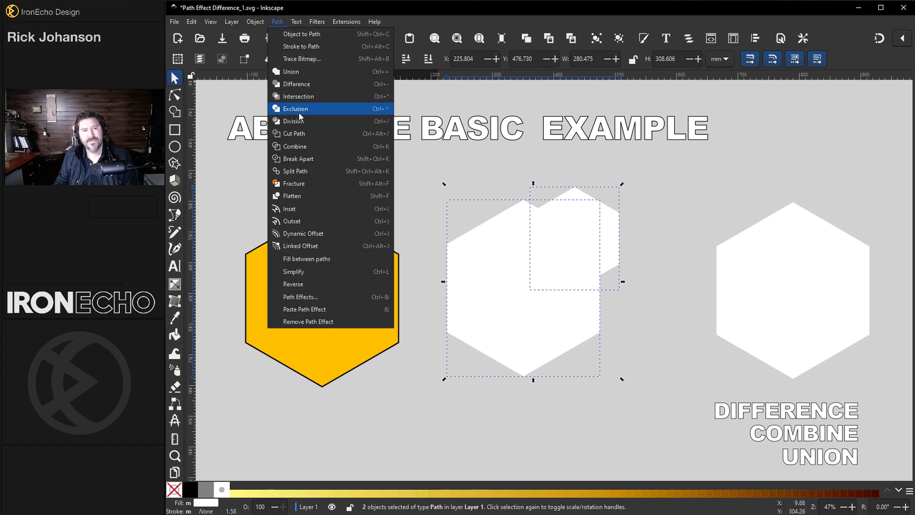
left_click(297, 147)
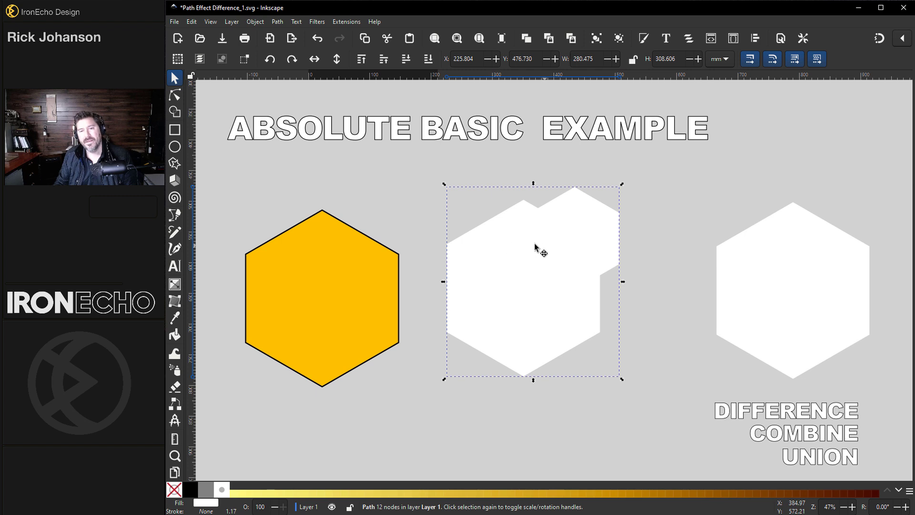
Step: Move the combined white shape over the yellow hexagon's right side and cut it out with the Difference path operation
left_click_drag(535, 244, 429, 223)
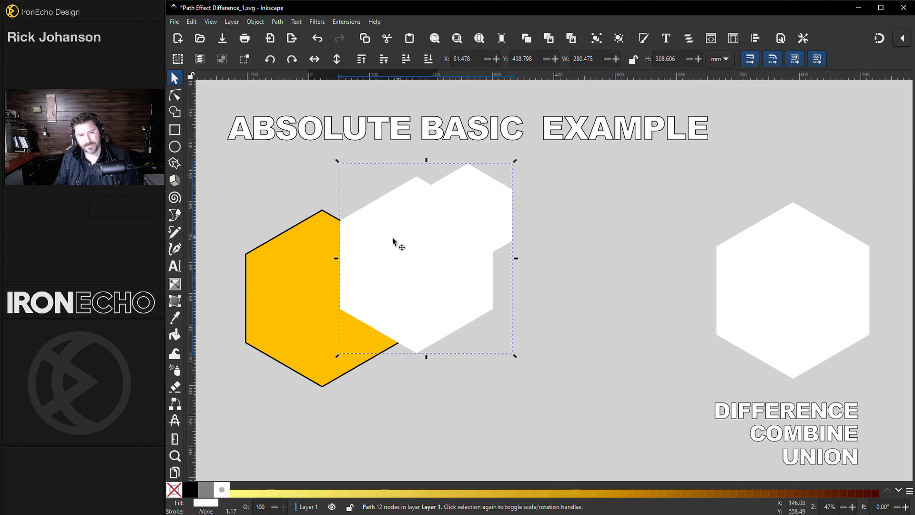
left_click(322, 262, "shift")
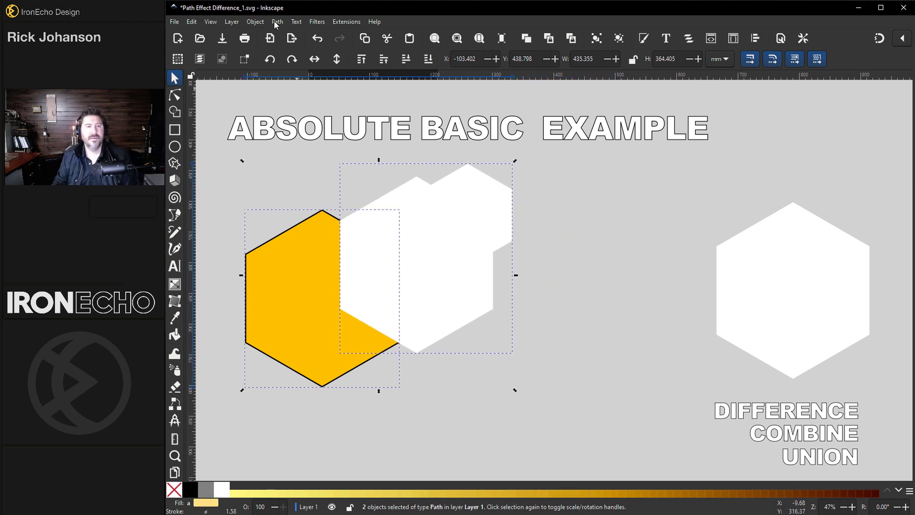
left_click(277, 22)
left_click(291, 79)
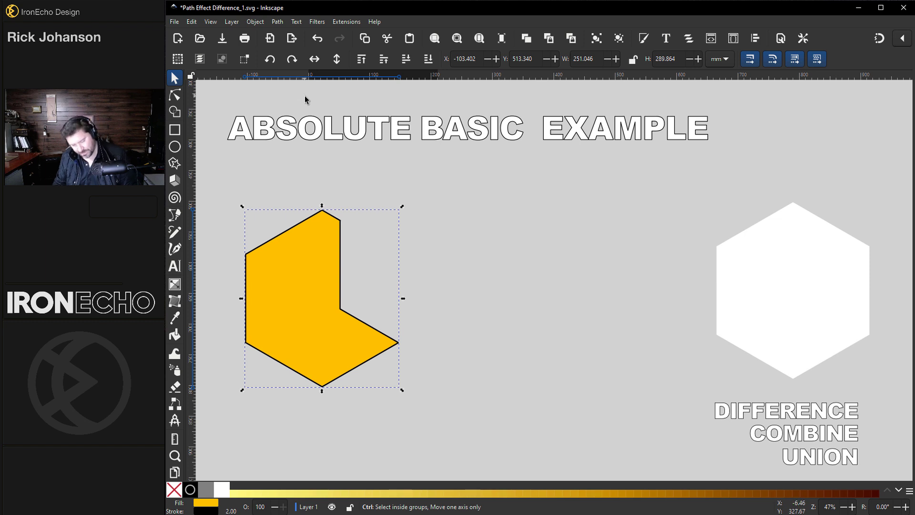
Step: Undo the Difference cut and the Combine so the two middle white hexagons are separate again in their former place
key("ctrl+z")
left_click_drag(491, 230, 548, 258)
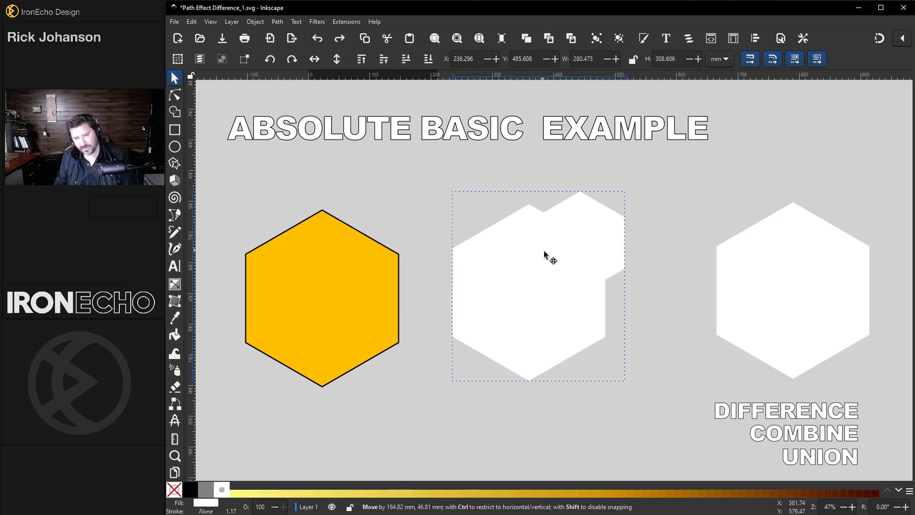
left_click(445, 220)
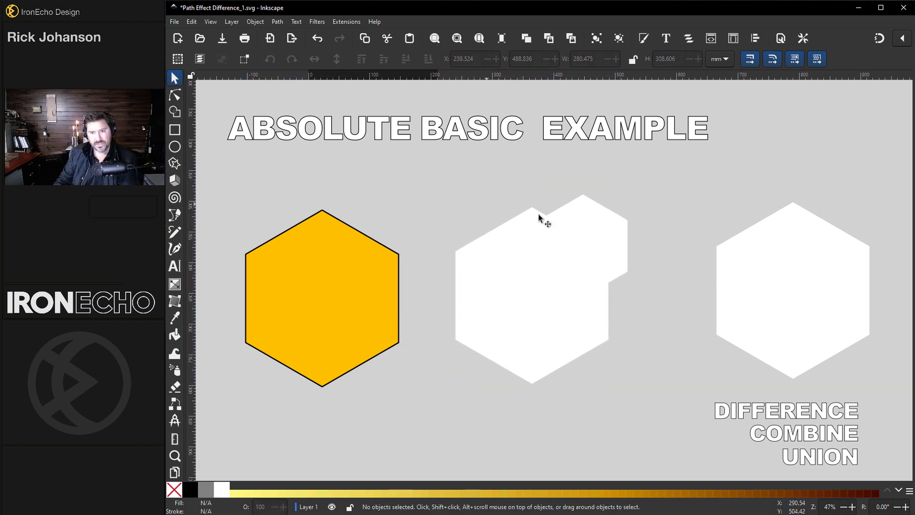
left_click(565, 225)
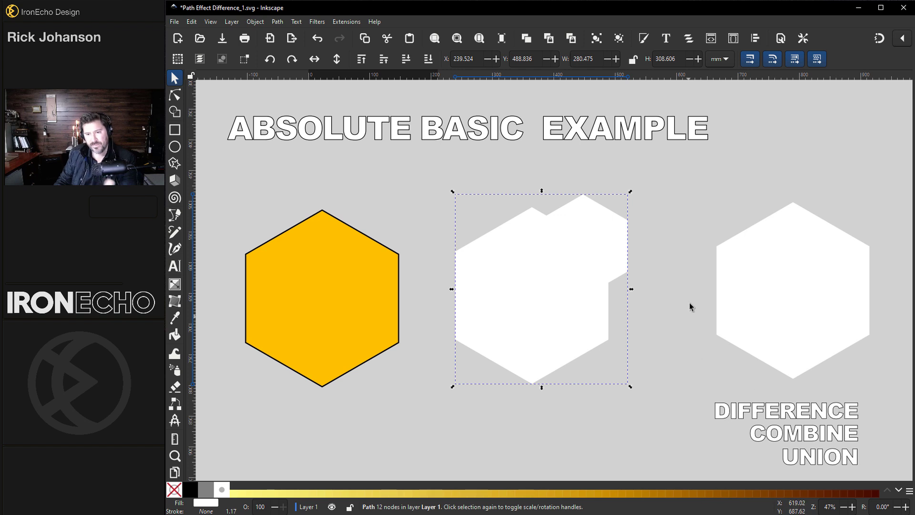
left_click(648, 284)
left_click(595, 257)
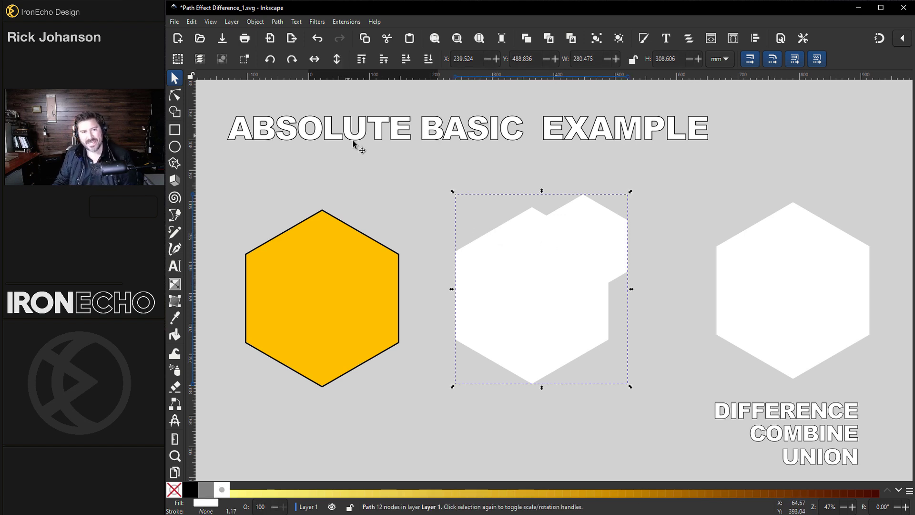
key("ctrl+z")
key("ctrl+z")
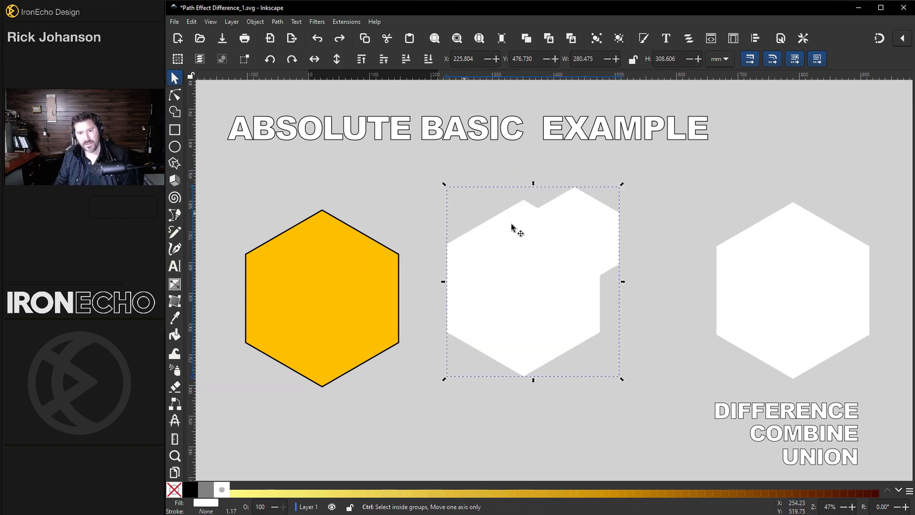
Step: Shift the small white hexagon slightly up and outward, and merge it with the large middle hexagon using Union
left_click(578, 227, "ctrl")
mouse_move(578, 228)
left_mouse_down()
mouse_move(605, 219)
mouse_move(594, 220)
left_mouse_up()
left_click(519, 260, "shift")
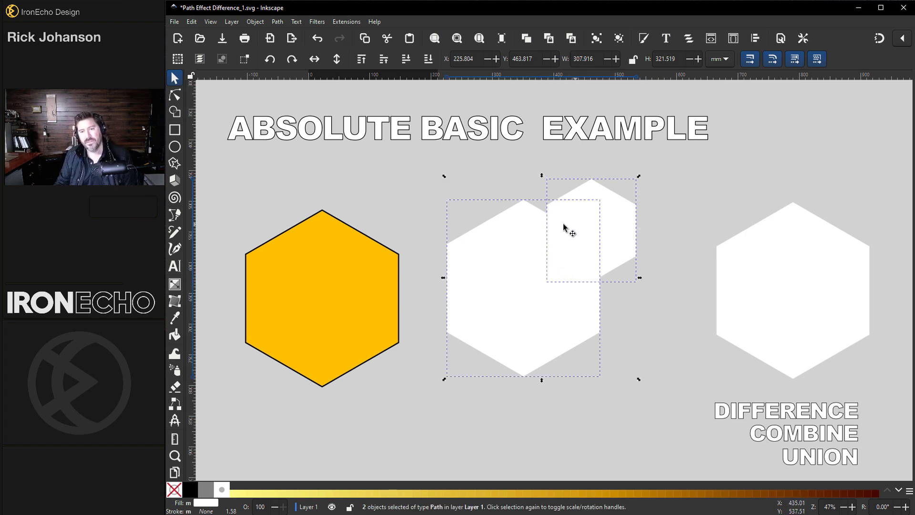
left_click(277, 21)
left_click(286, 70)
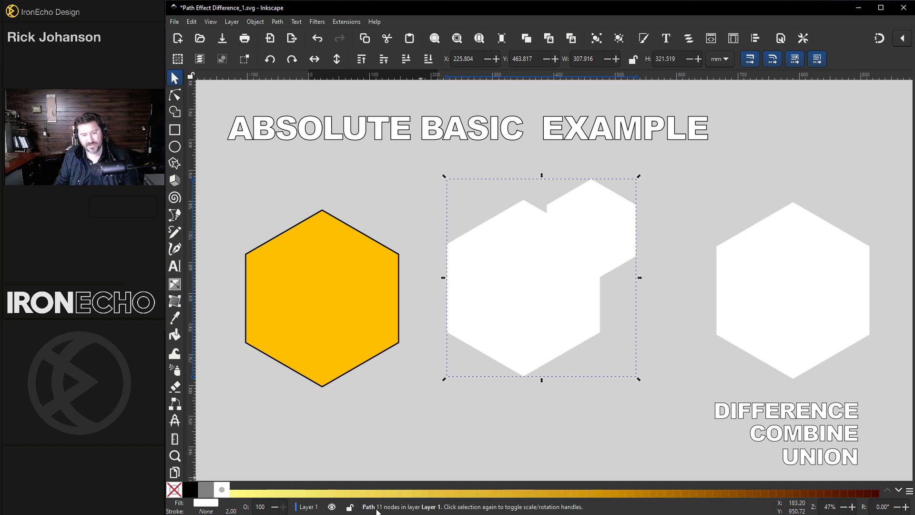
Step: Move the united white shape over the yellow hexagon's right side and cut it out with the Difference path operation
left_click_drag(525, 302, 522, 301)
left_click_drag(462, 279, 456, 272)
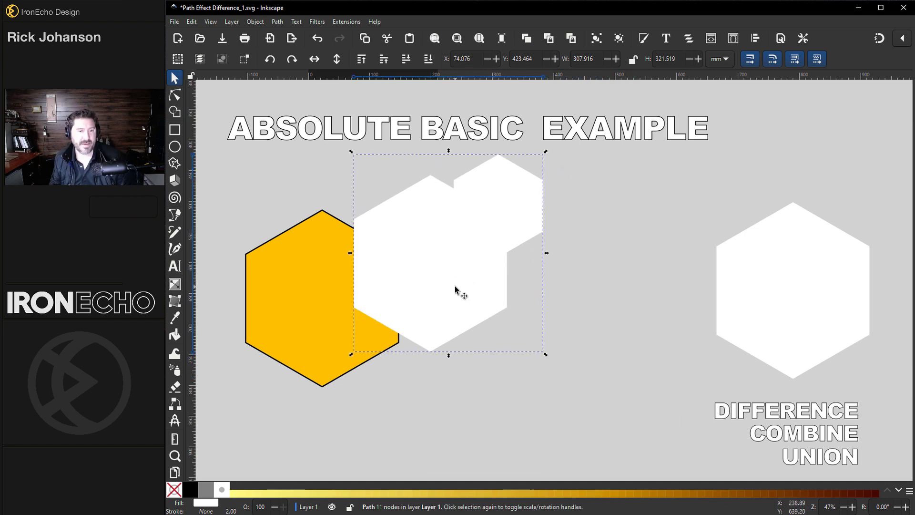
left_click(317, 327, "shift")
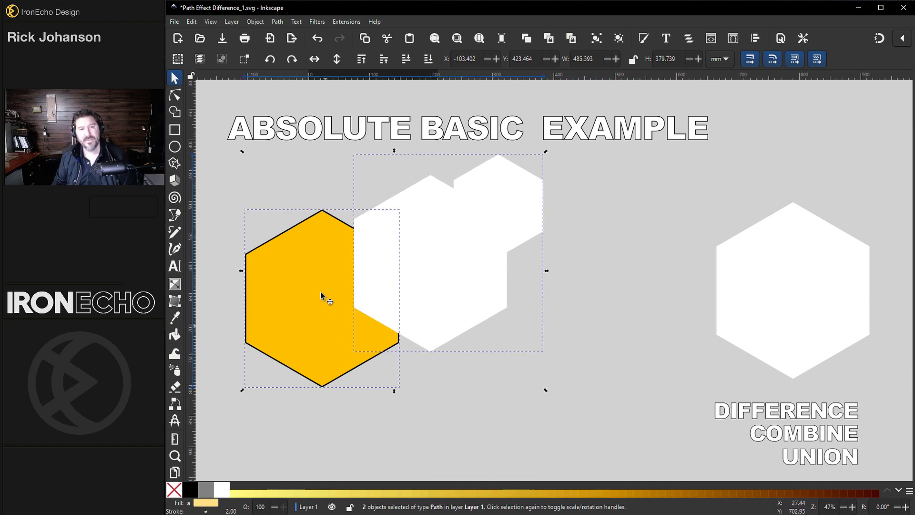
left_click(277, 22)
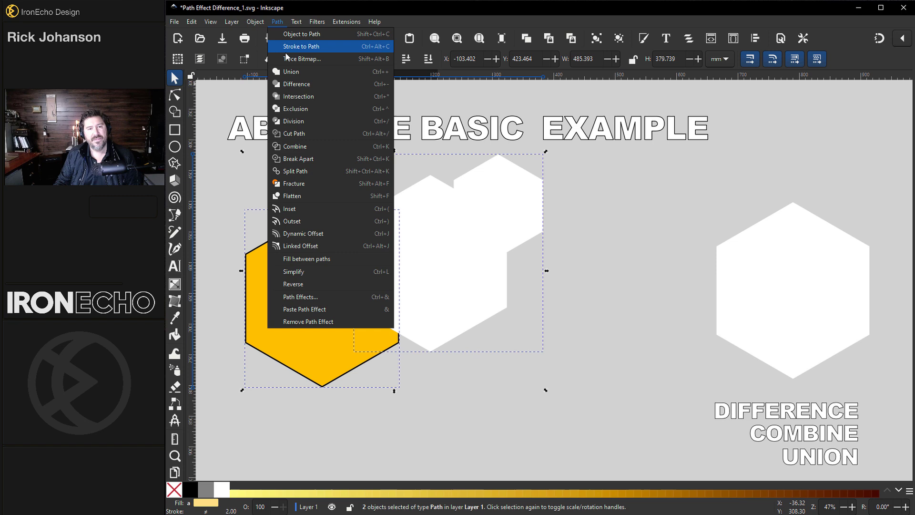
left_click(292, 84)
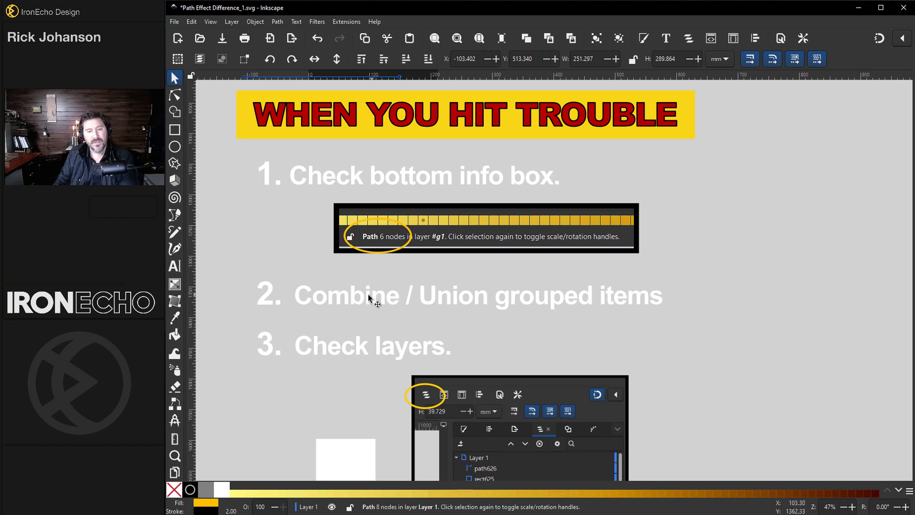
Step: Show the Layers and Objects list beside the "Check layers." section and widen it so the full object names fit
scroll(459, 299, "down", 2)
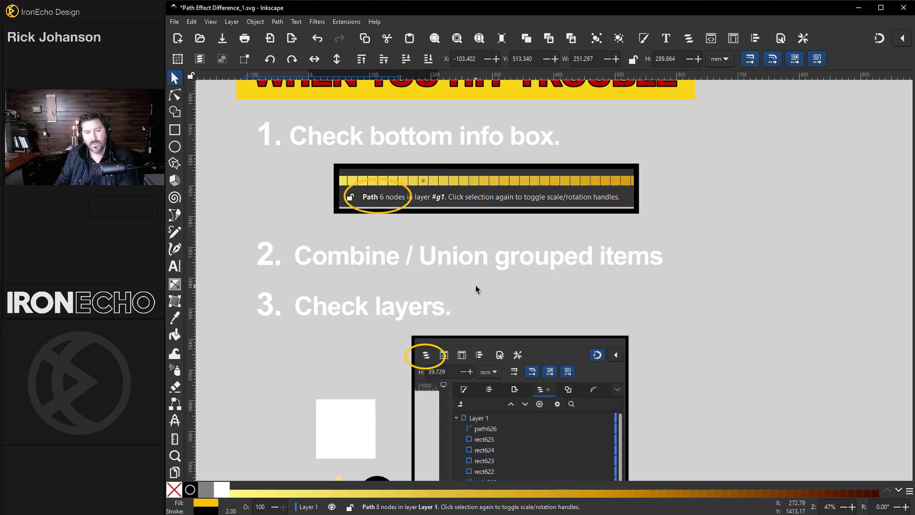
scroll(475, 289, "down", 4)
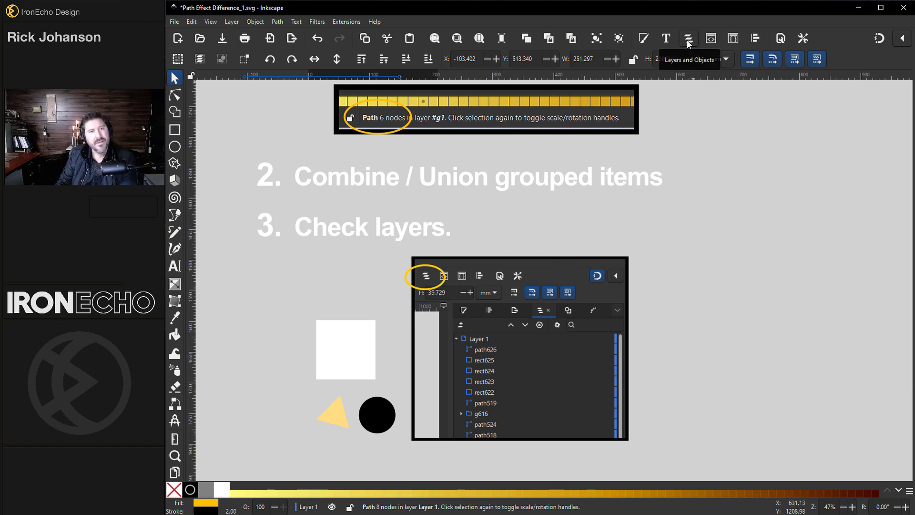
left_click(259, 23)
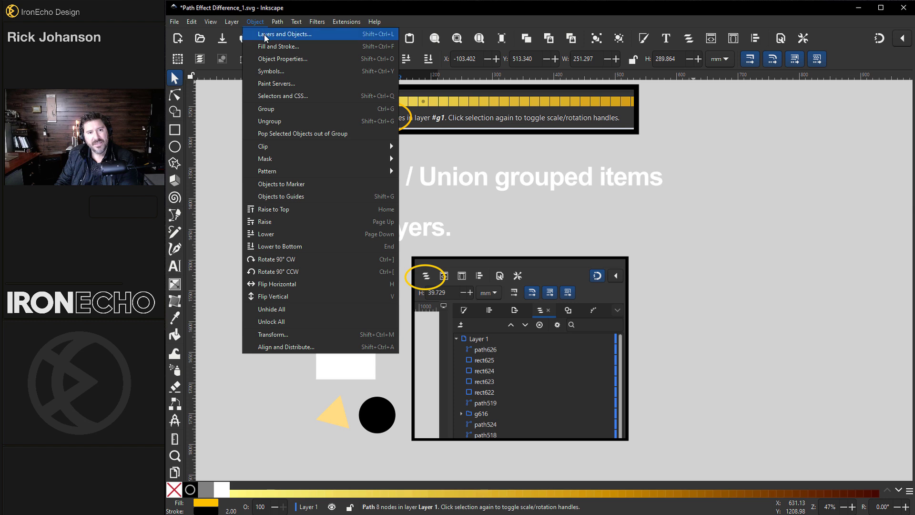
left_click(327, 32)
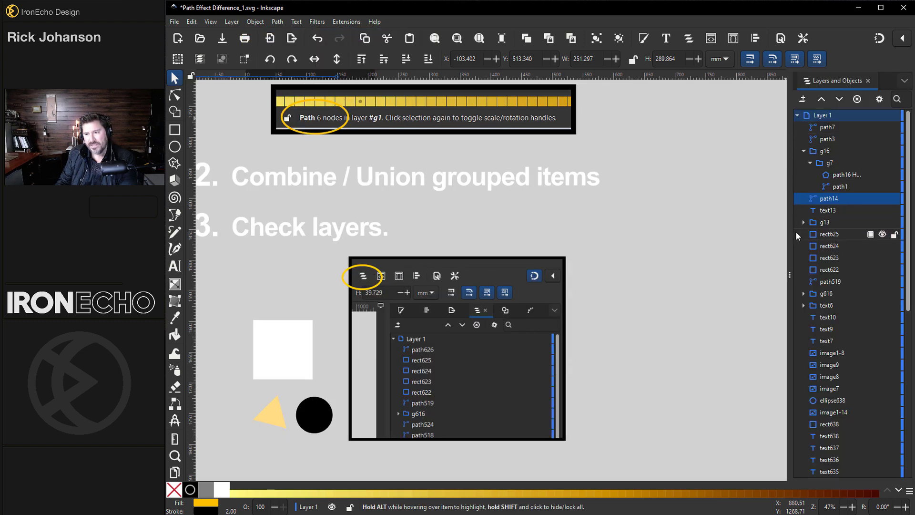
left_click_drag(792, 236, 726, 274)
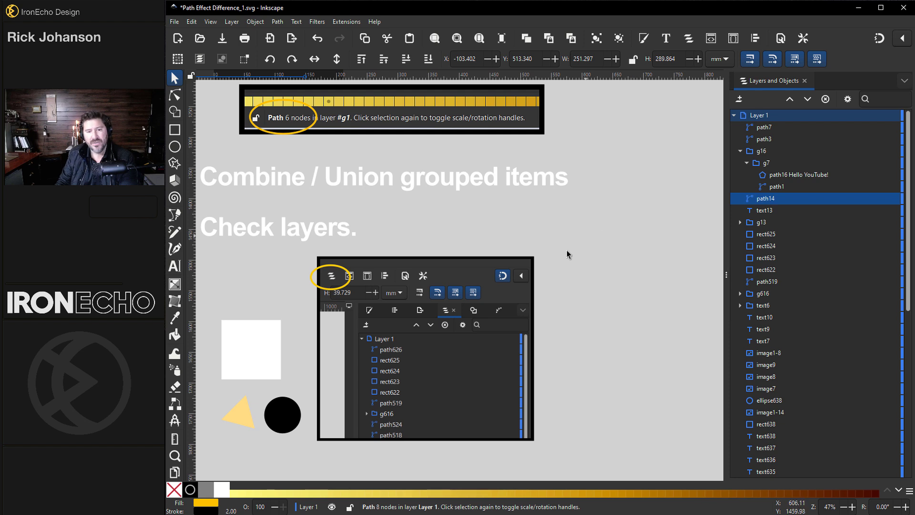
Step: Reposition the white square and the triangle-and-circle group below "Check layers." so the triangle overlaps the square's right edge
left_click(260, 364)
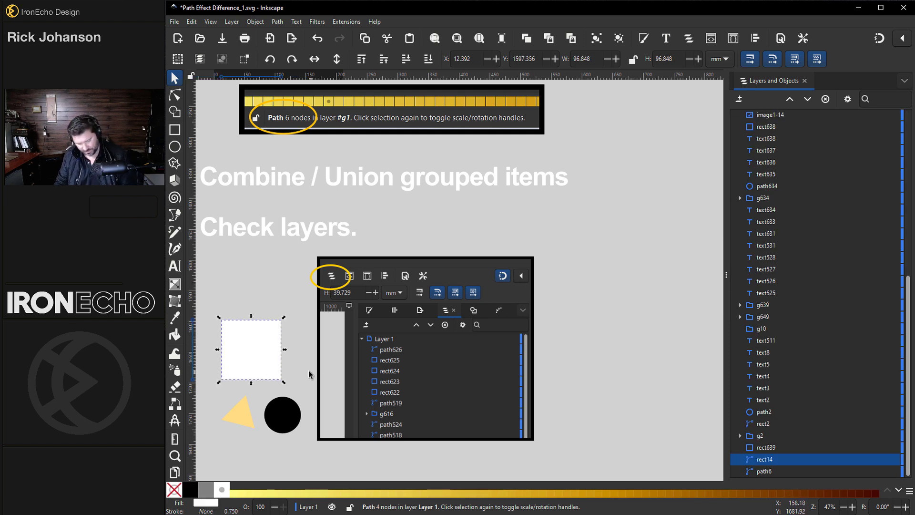
scroll(296, 363, "left", 5)
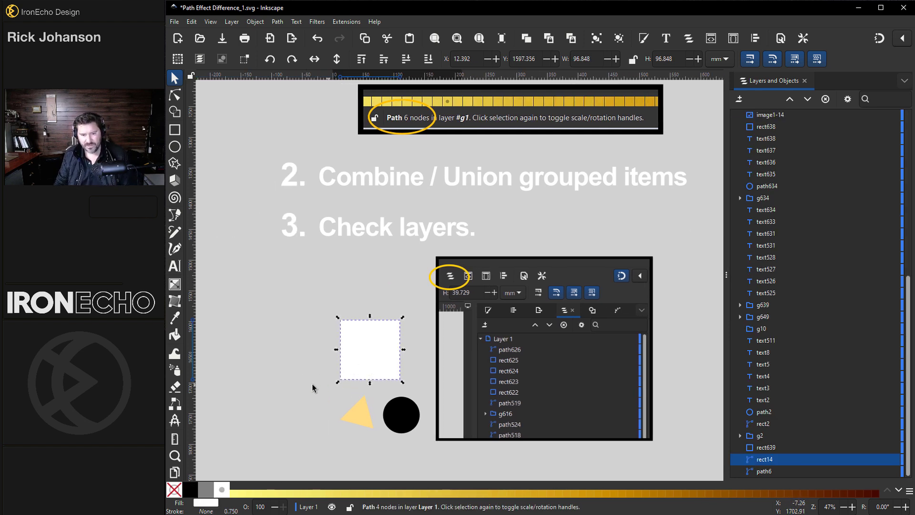
left_click(312, 387)
left_click_drag(358, 413, 372, 375)
left_click(368, 339)
left_click_drag(368, 339, 311, 350)
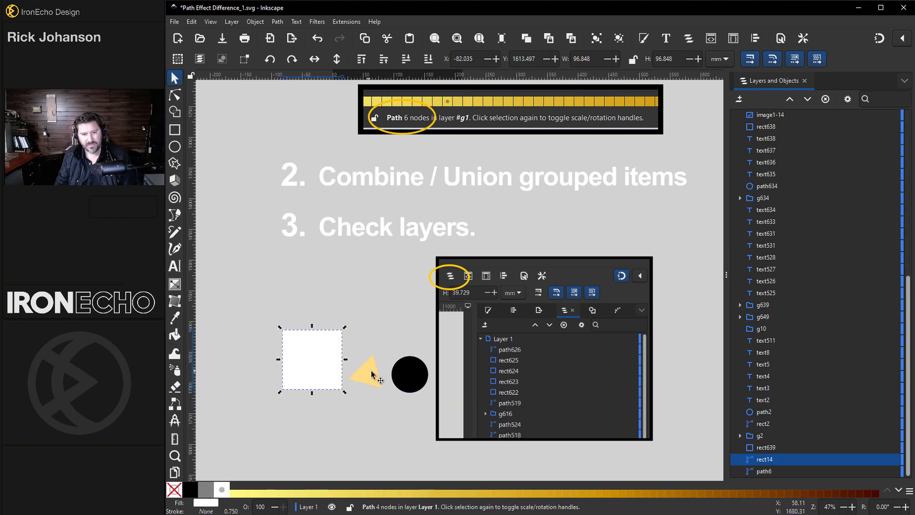
left_click_drag(372, 375, 343, 350)
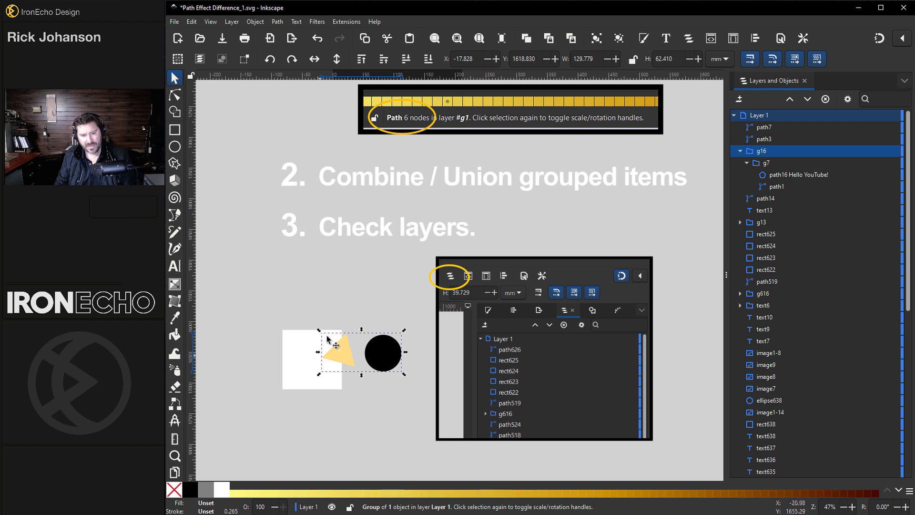
left_click(308, 367, "shift")
left_click(277, 21)
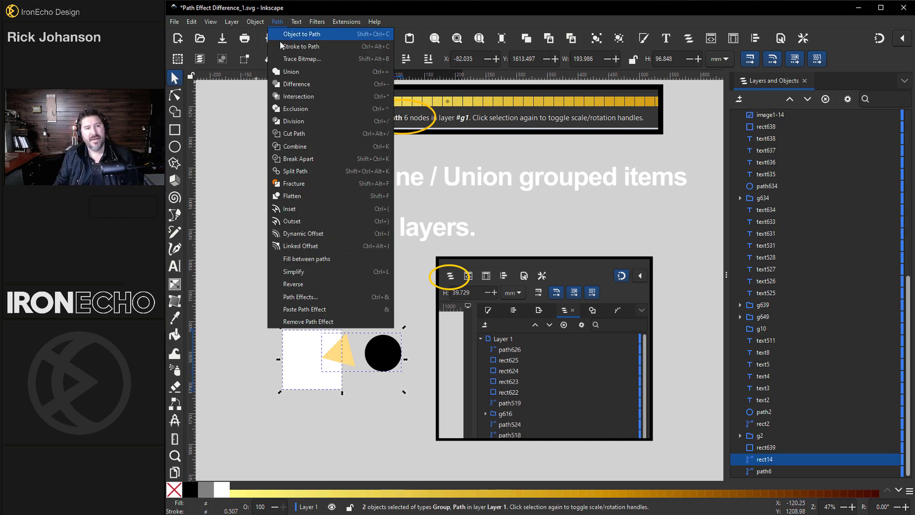
key("Escape")
key("alt+Tab")
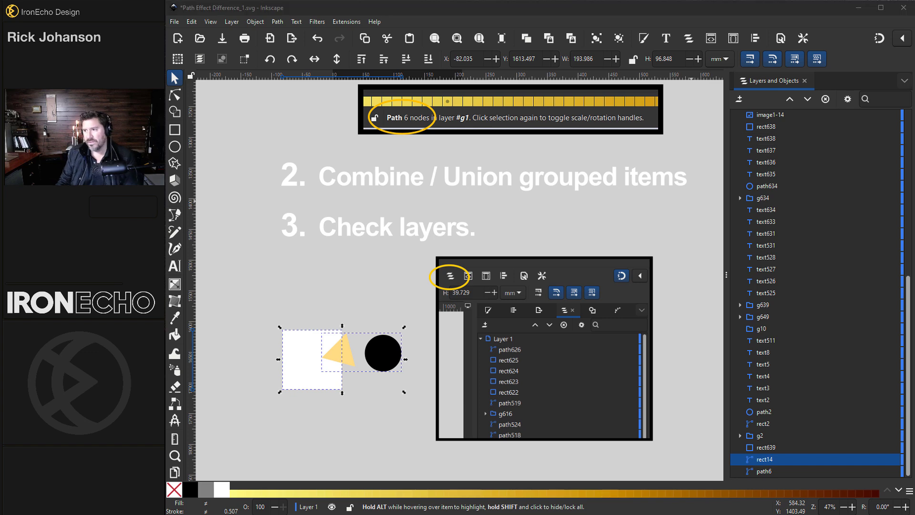
key("Escape")
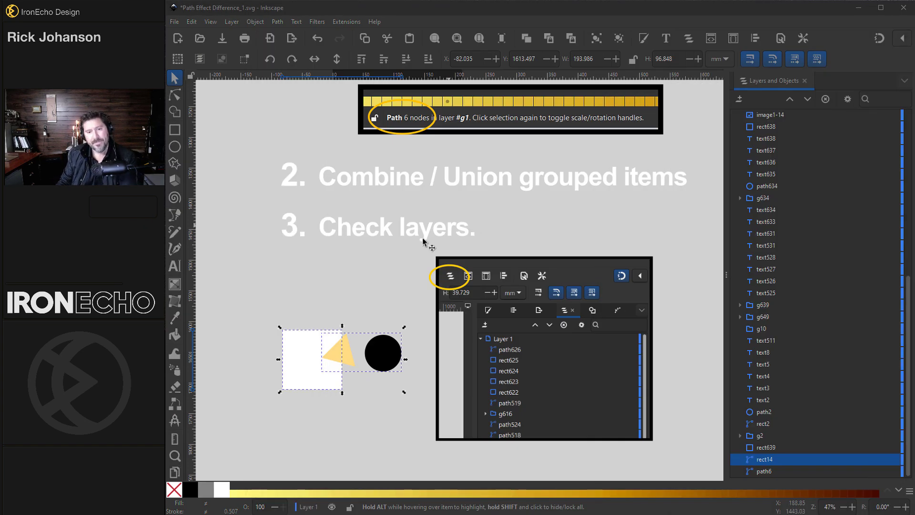
key("Escape")
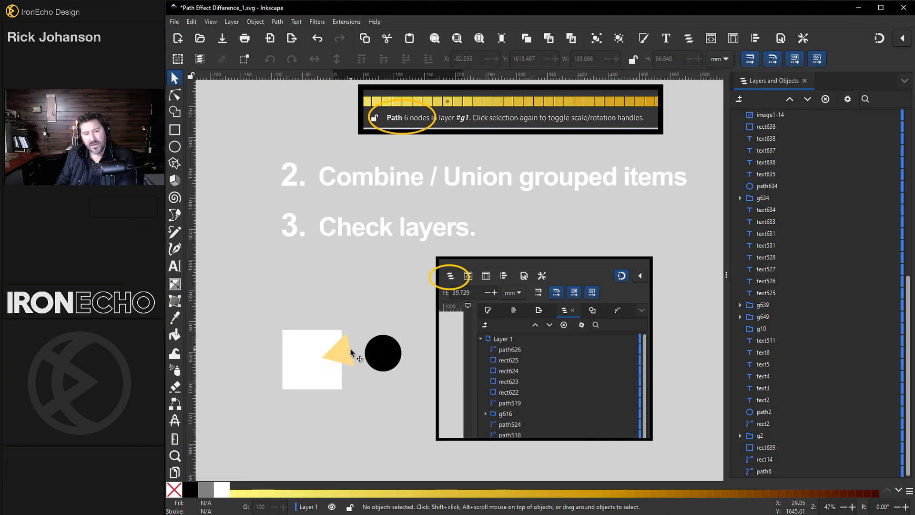
Step: Select the triangle path16 inside nested groups g16 and g7, toggle its visibility off and on, and check its editable label
left_click(351, 350)
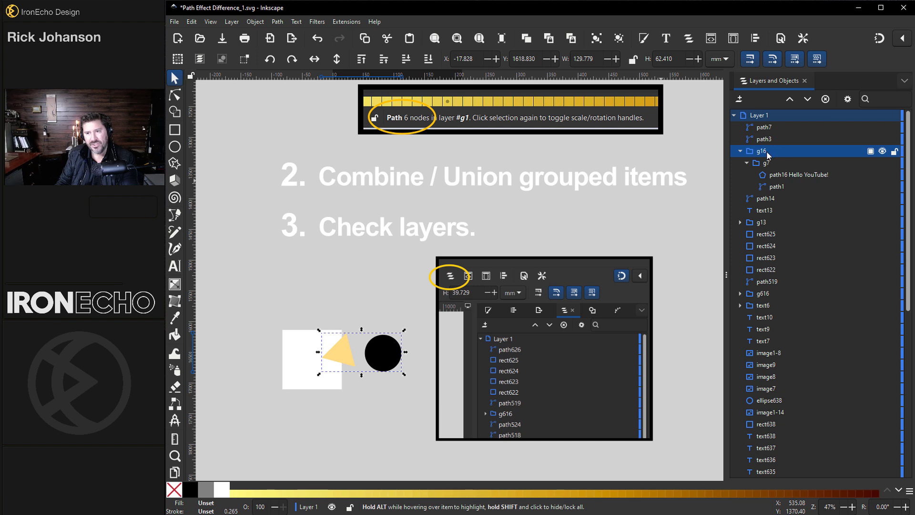
left_click(778, 175)
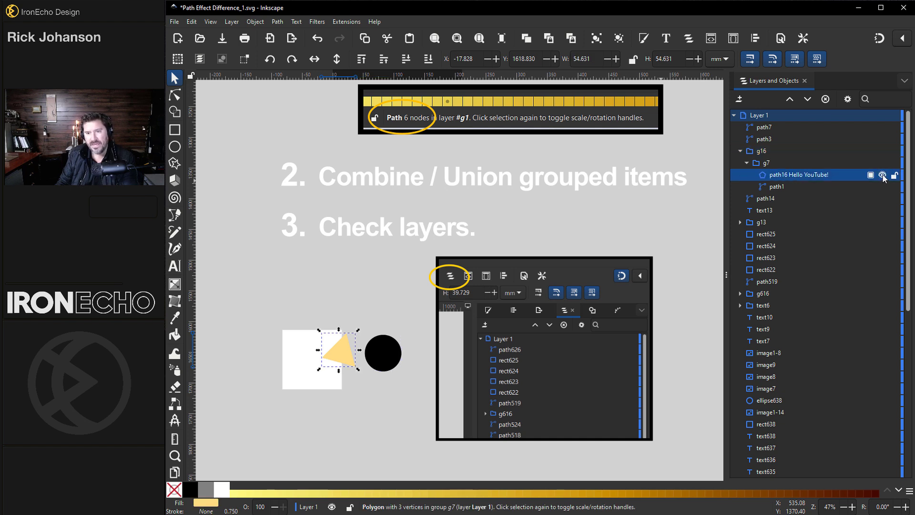
left_click(883, 175)
left_click(882, 175)
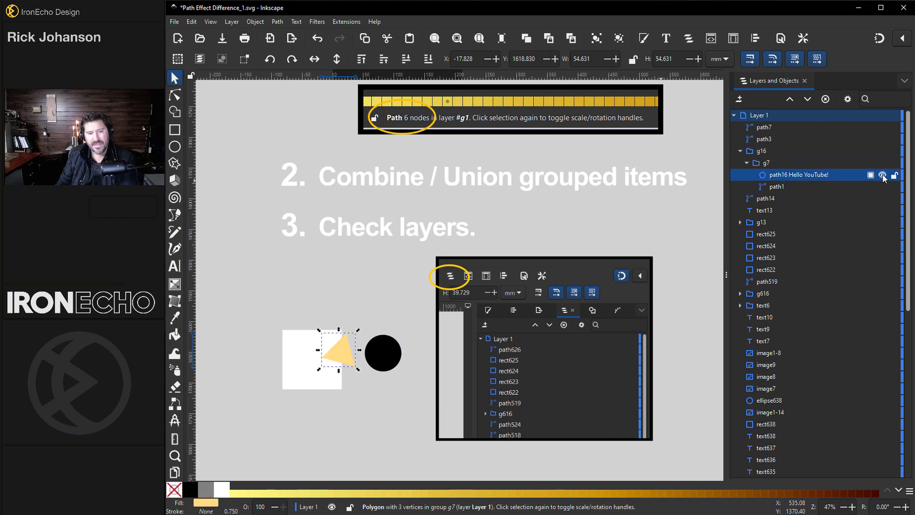
double_click(785, 176)
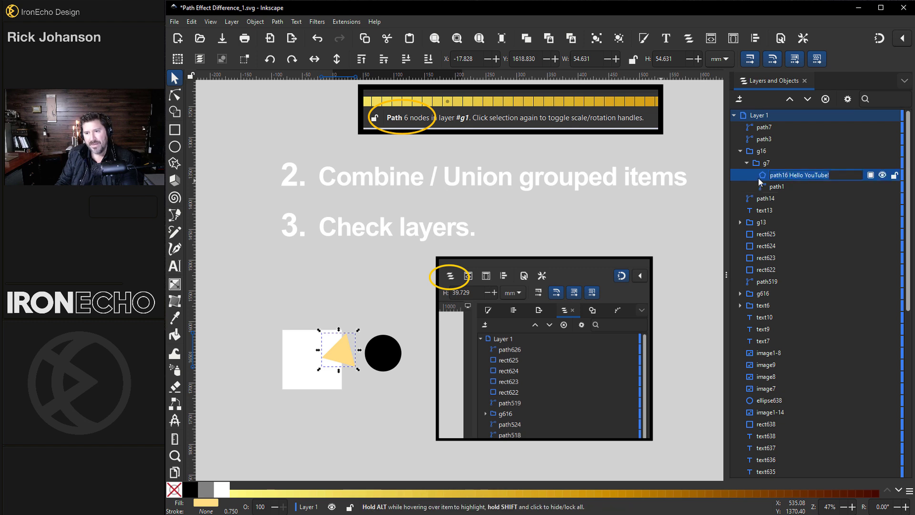
key("Return")
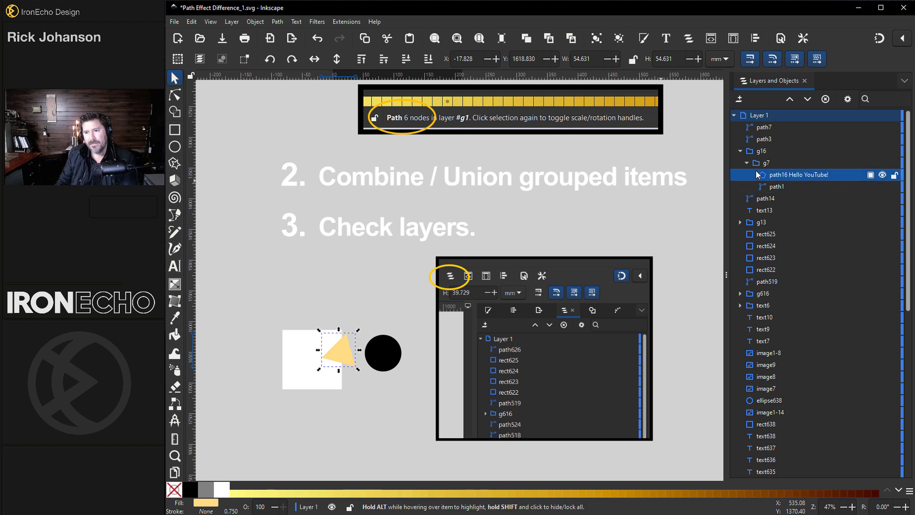
Step: Cut the nested triangle out of the white square with the Difference path operation
mouse_move(758, 175)
left_mouse_down()
mouse_move(760, 153)
mouse_move(758, 175)
left_mouse_up()
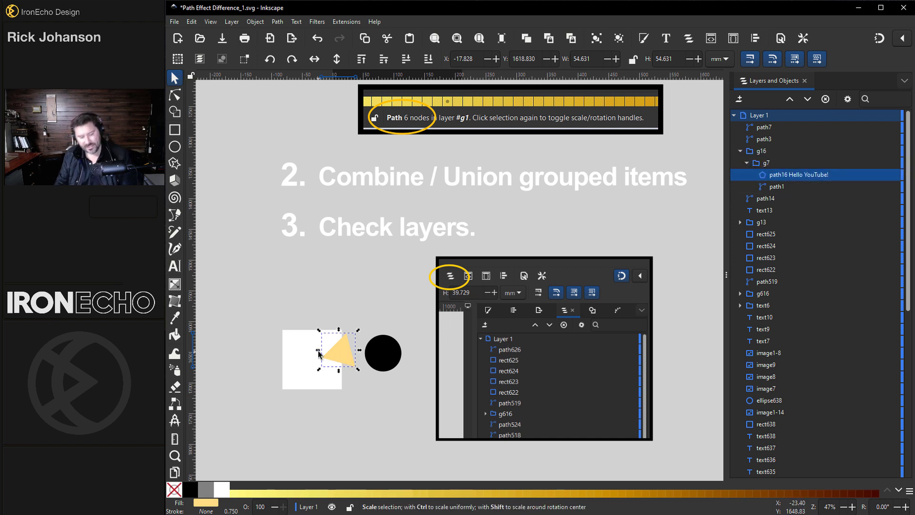
left_click(303, 360, "shift")
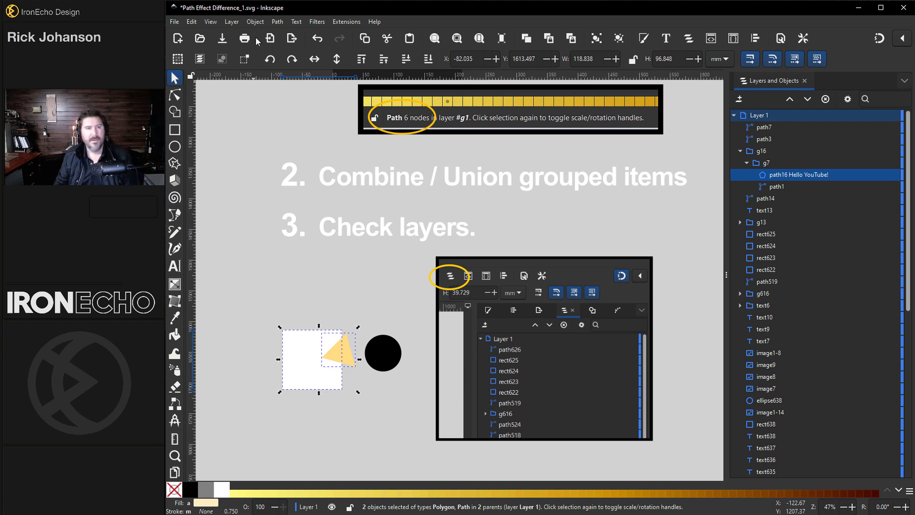
left_click(278, 22)
left_click(293, 83)
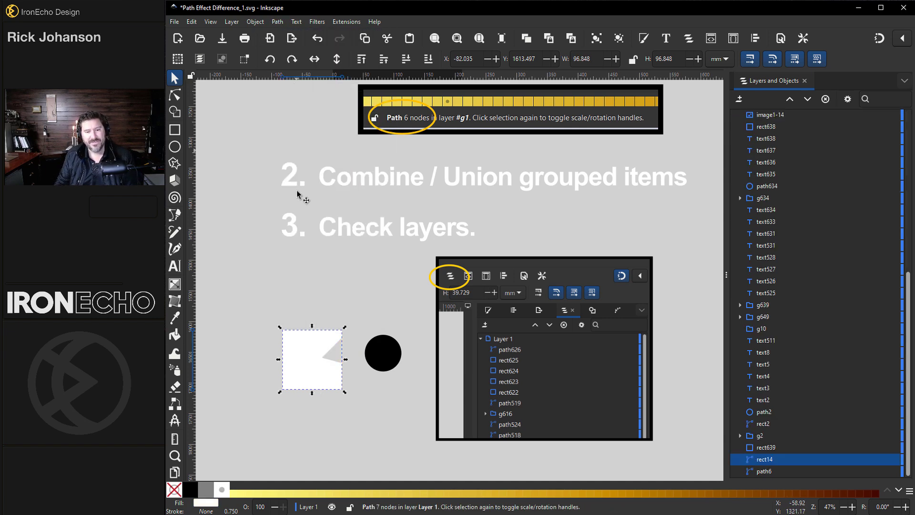
Step: Collapse the Layers and Objects list and move the outlined hexagon under "A VERY COMPLICATED EXAMPLE" slightly closer to the white hexagon
scroll(383, 256, "down", 10)
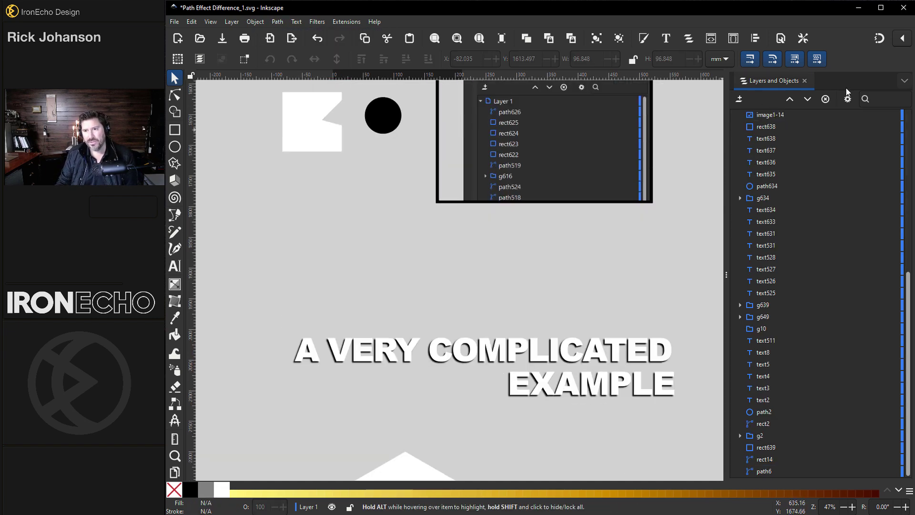
left_click_drag(725, 279, 883, 275)
scroll(650, 276, "down", 3)
scroll(706, 266, "down", 5)
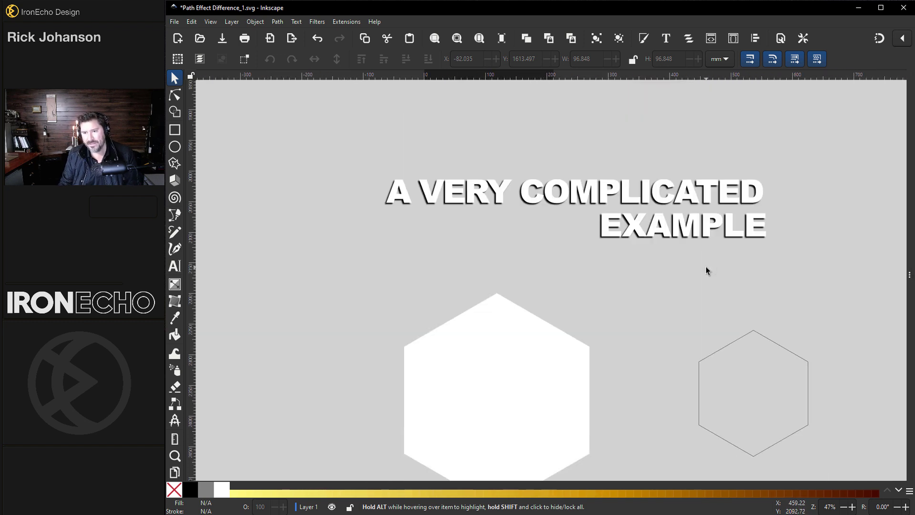
scroll(597, 286, "right", 3)
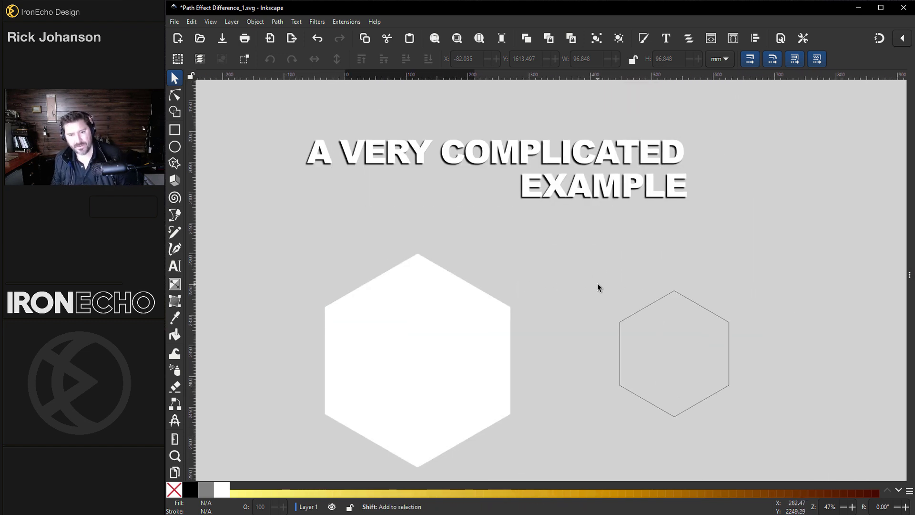
scroll(573, 281, "down", 2)
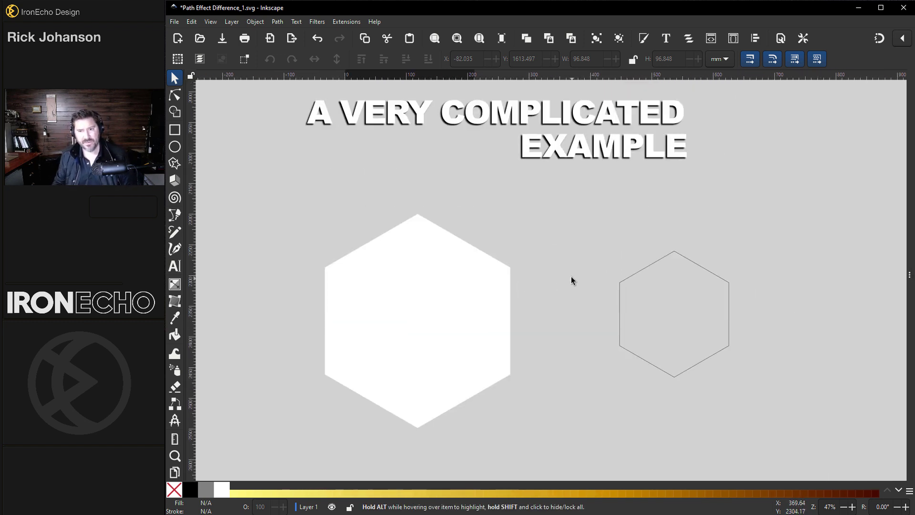
left_click(639, 273)
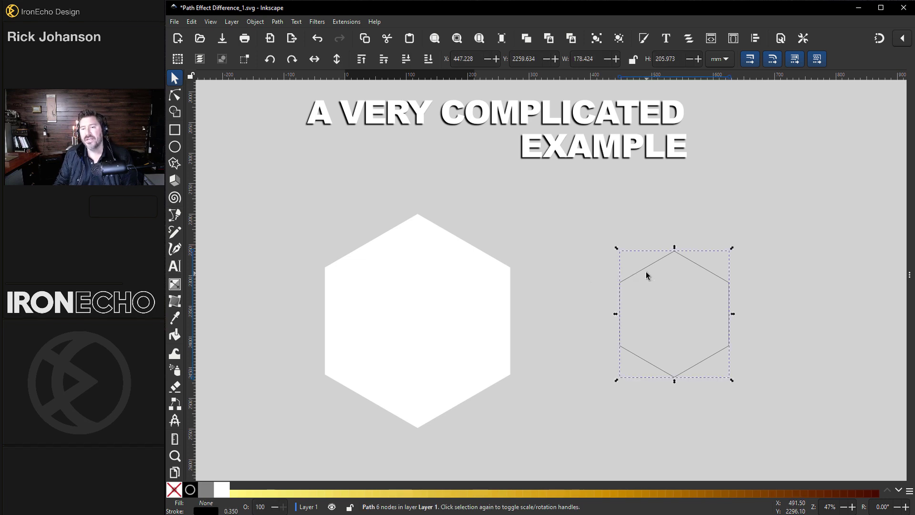
left_click_drag(644, 268, 621, 269)
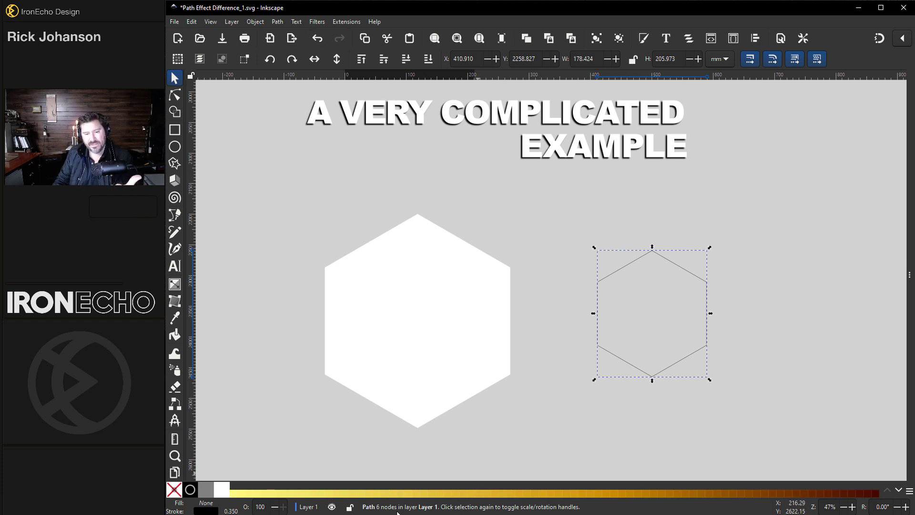
Step: Apply the Rotate copies path effect to the outlined hexagon and set the number of copies to 100
left_click(277, 21)
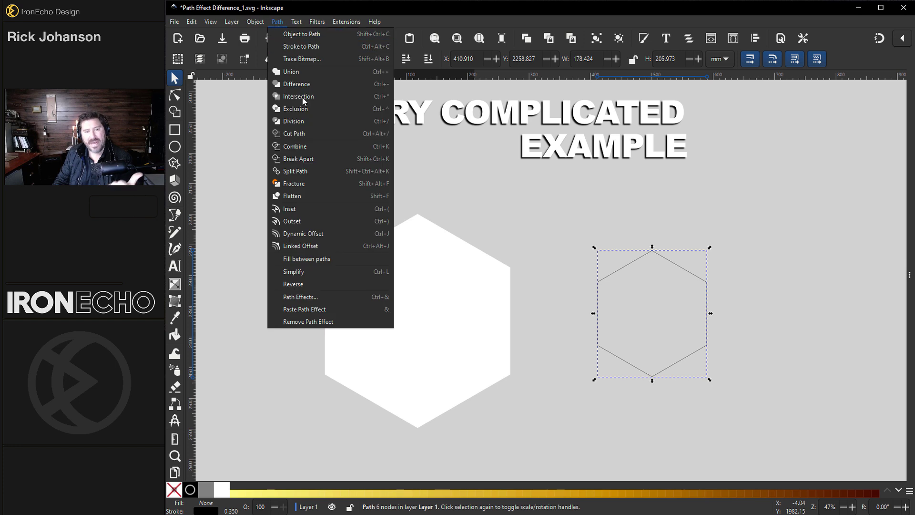
left_click(319, 299)
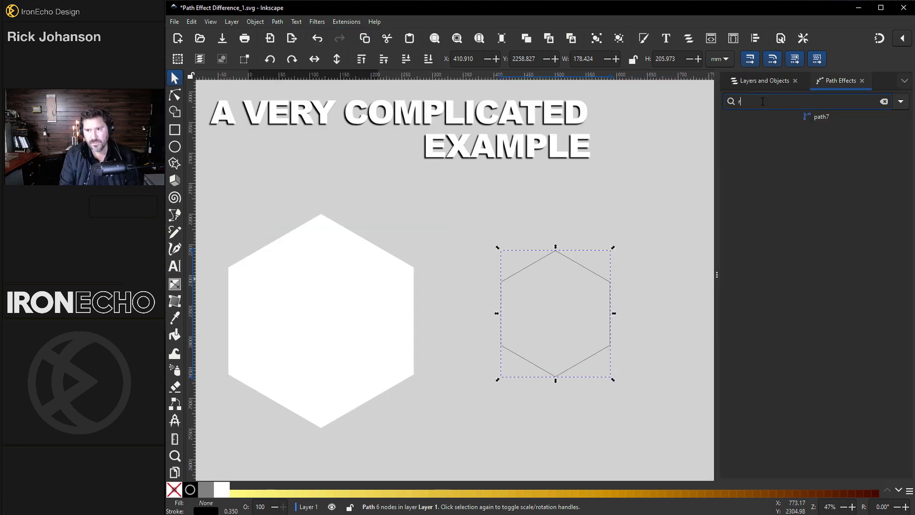
type("rot")
left_click(756, 116)
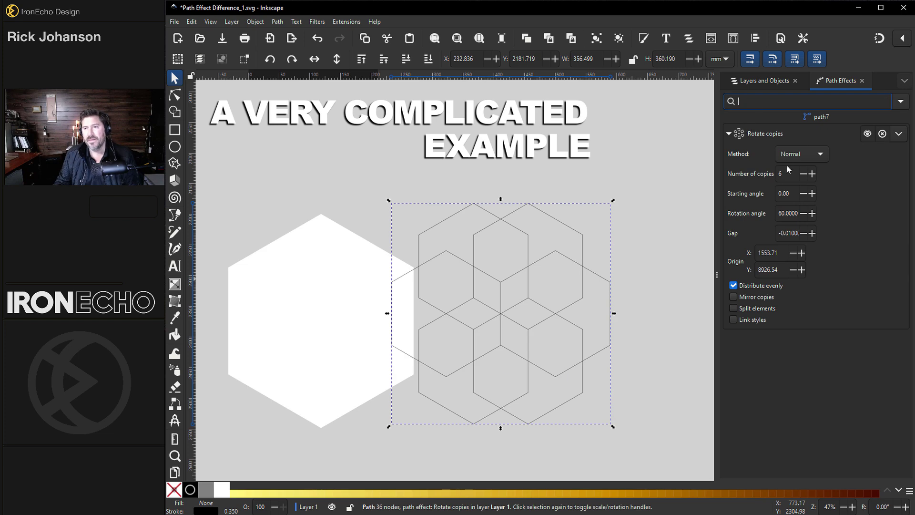
left_click(792, 172)
type("10")
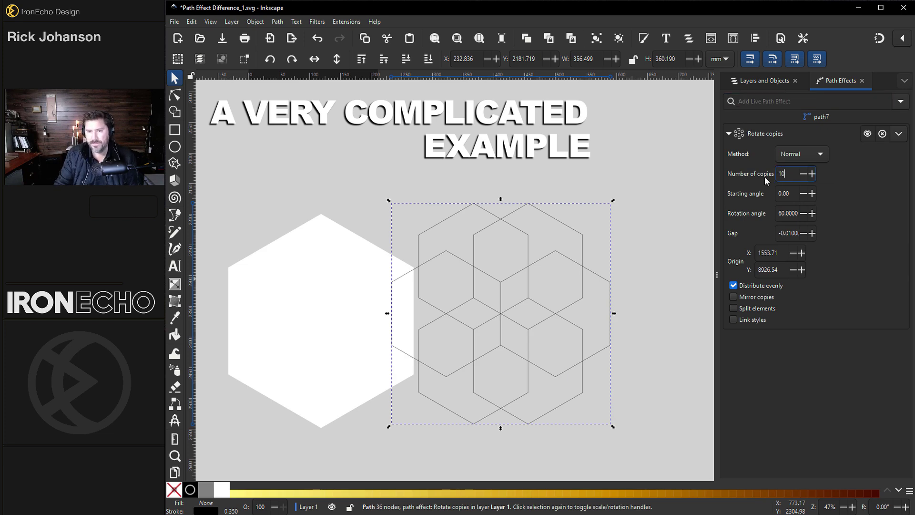
type("0")
key("Return")
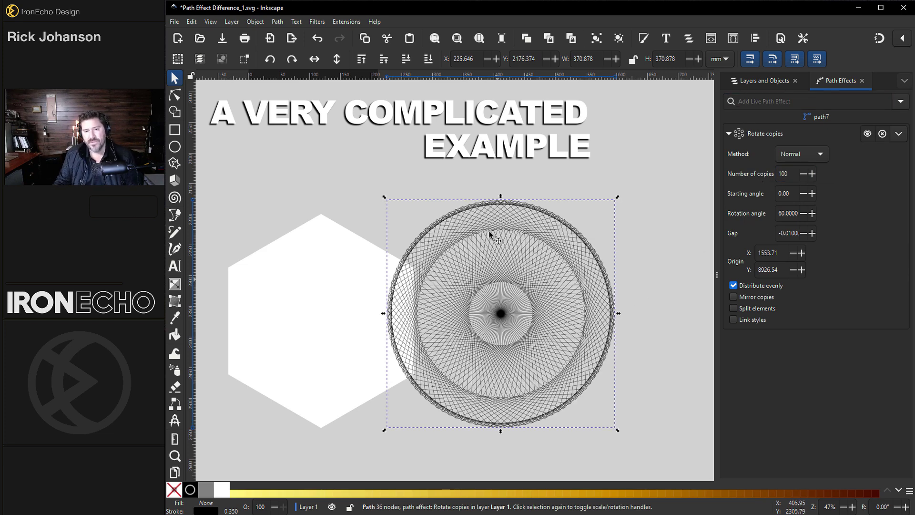
Step: Move the rotation origin of the copies up and to the right, to about X 1761, Y 8771
left_click(176, 97)
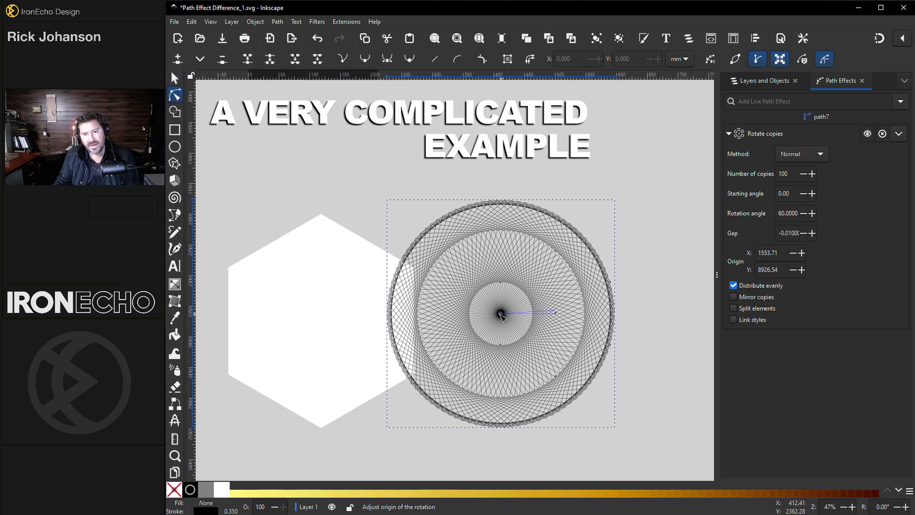
left_click_drag(504, 317, 539, 292)
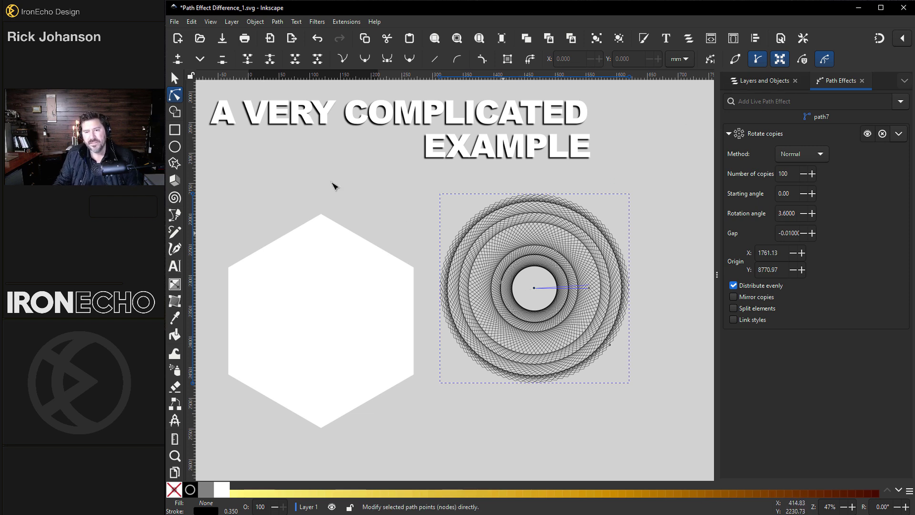
left_click(175, 77)
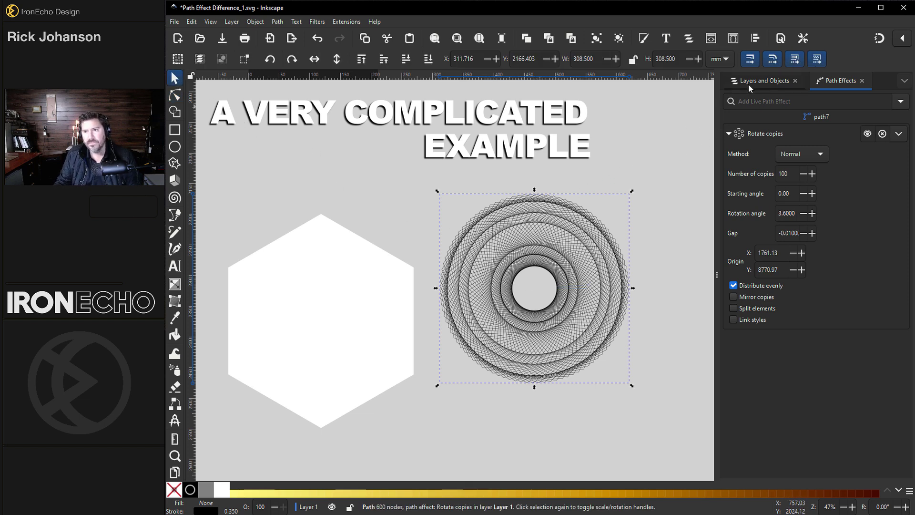
Step: Set the stroke width of the rotated line pattern to 0.25 mm
left_click(274, 24)
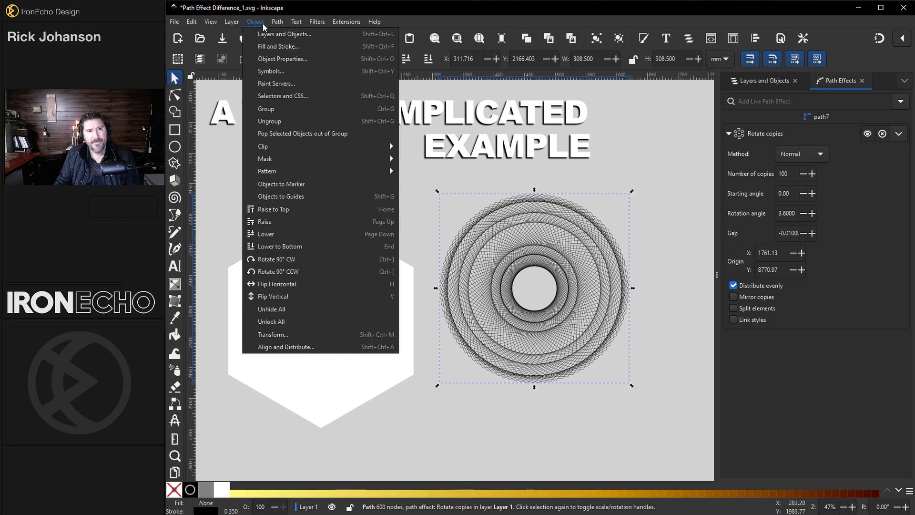
key("Escape")
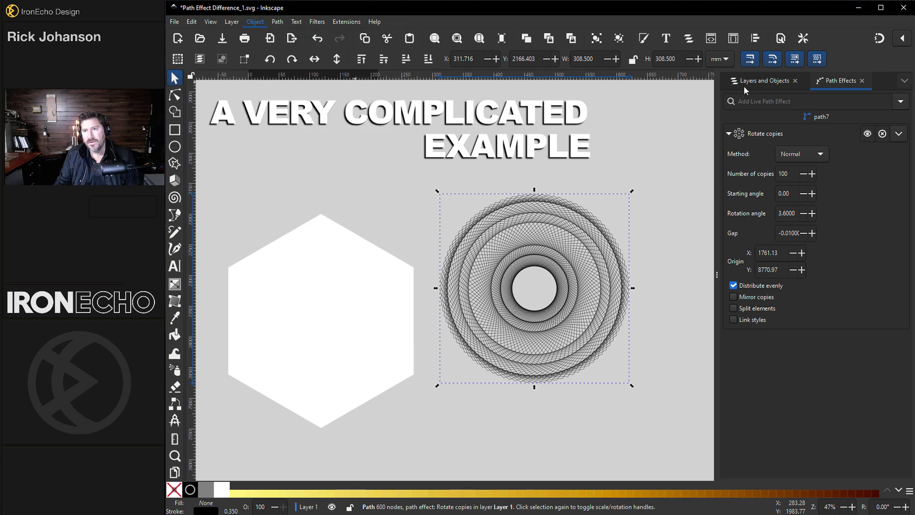
key("ctrl+shift+f")
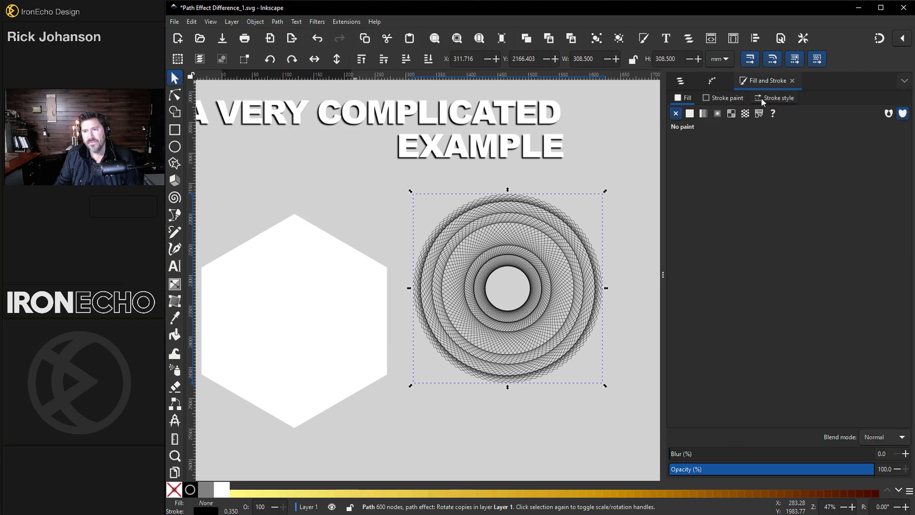
left_click(761, 98)
type("0.25")
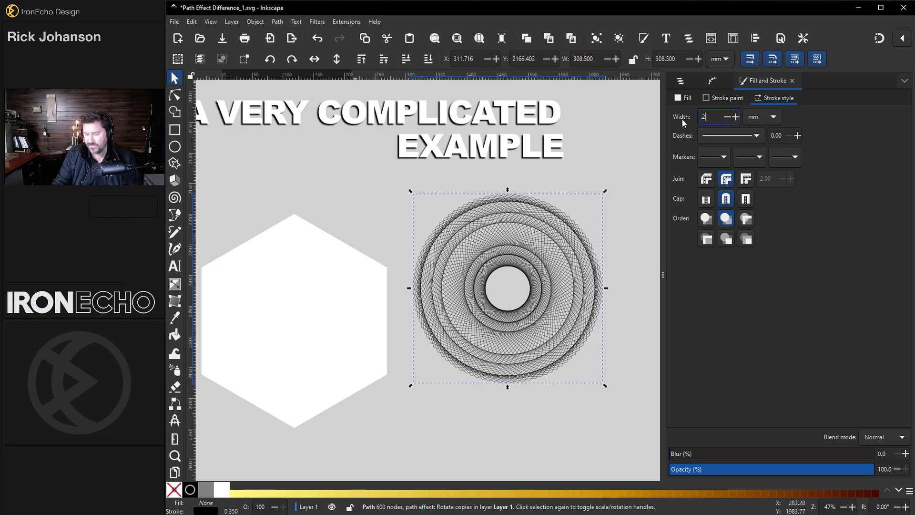
key("Return")
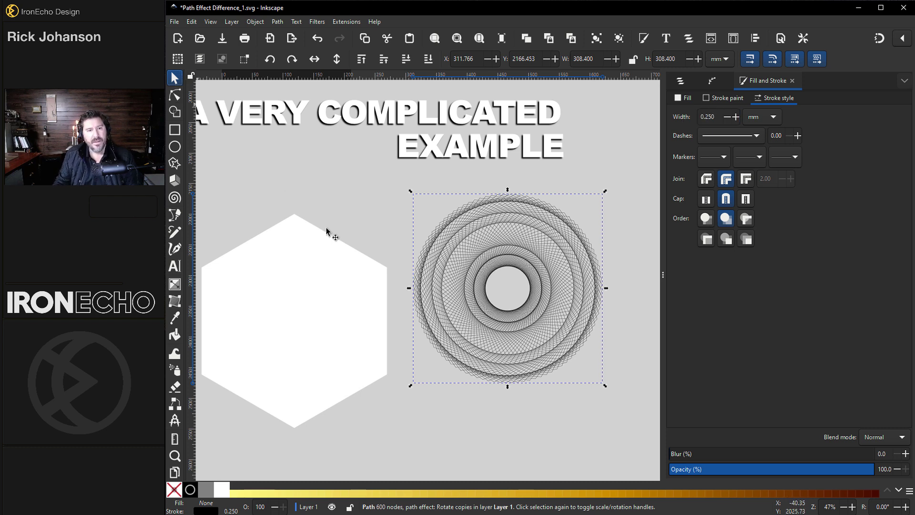
Step: Adjust the position of the rotated line pattern beside the white hexagon
left_click_drag(457, 264, 446, 272)
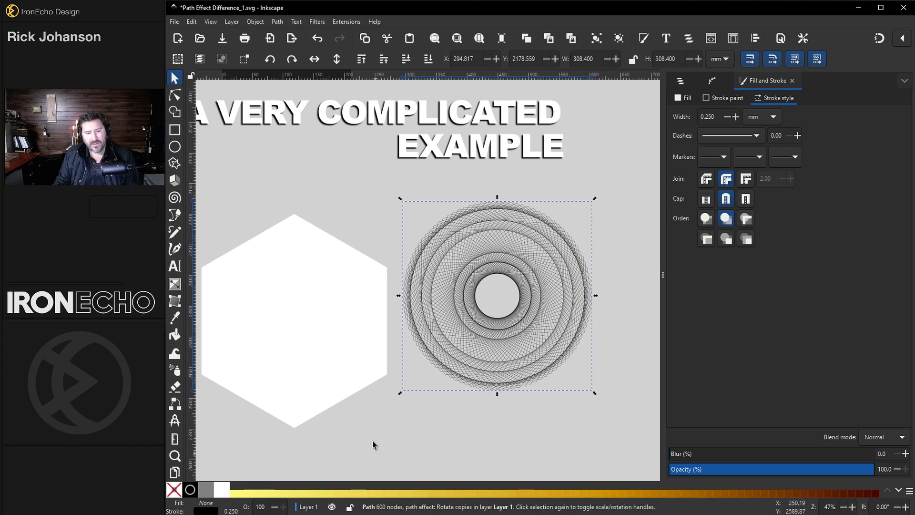
left_click_drag(365, 424, 402, 416)
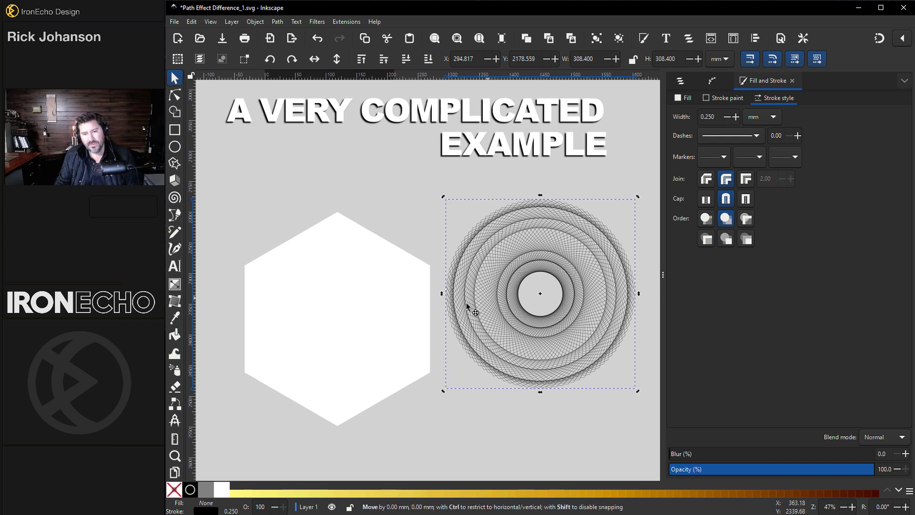
left_click_drag(488, 299, 564, 283)
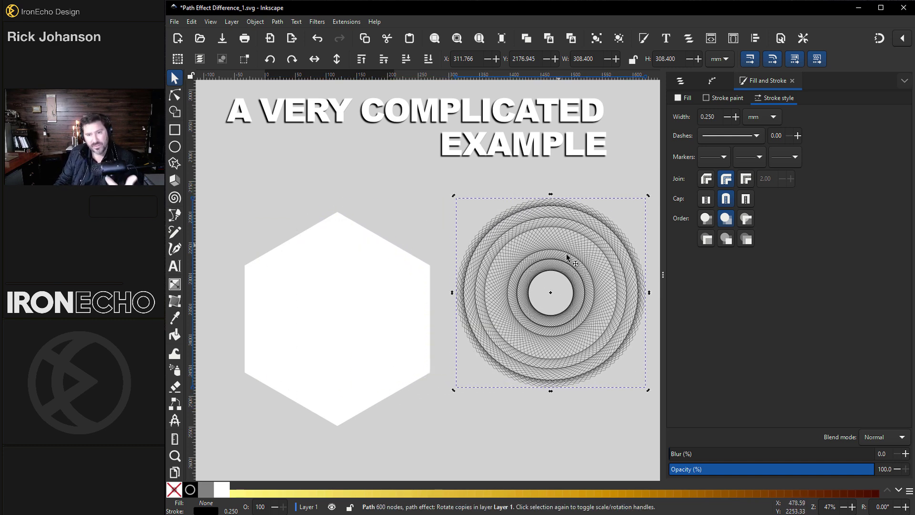
key("ctrl+z")
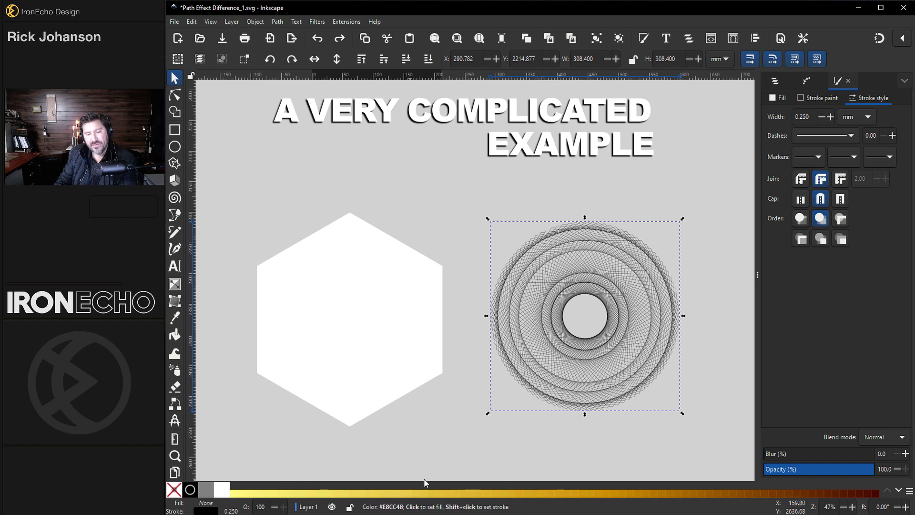
Step: Convert the line pattern's stroke to a path and place it centred over the white hexagon
left_click(275, 22)
left_click(319, 46)
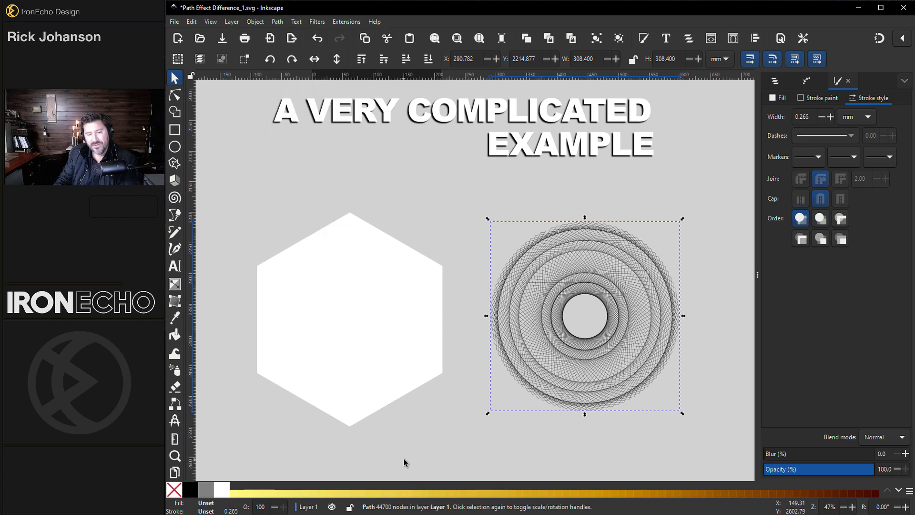
left_click_drag(519, 319, 284, 320)
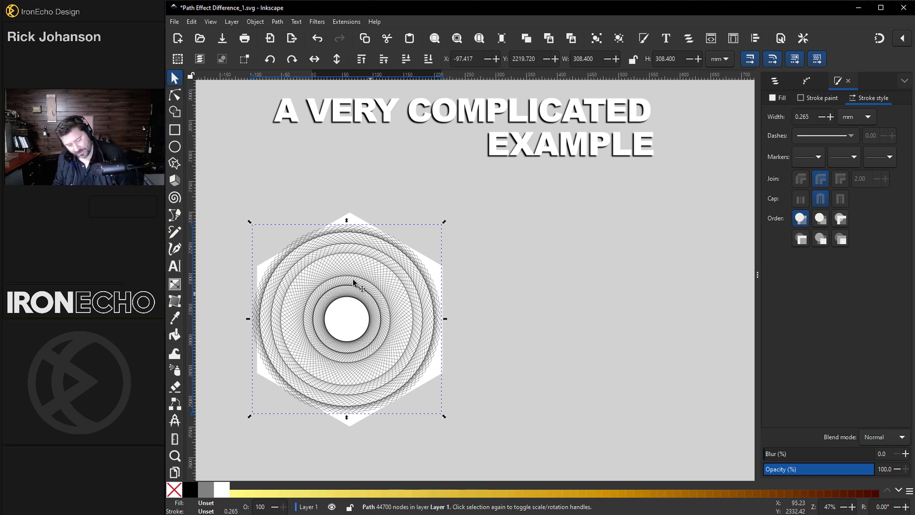
Step: Select the line pattern with the white hexagon and cut the pattern out using the Difference path operation
left_click_drag(231, 189, 508, 463)
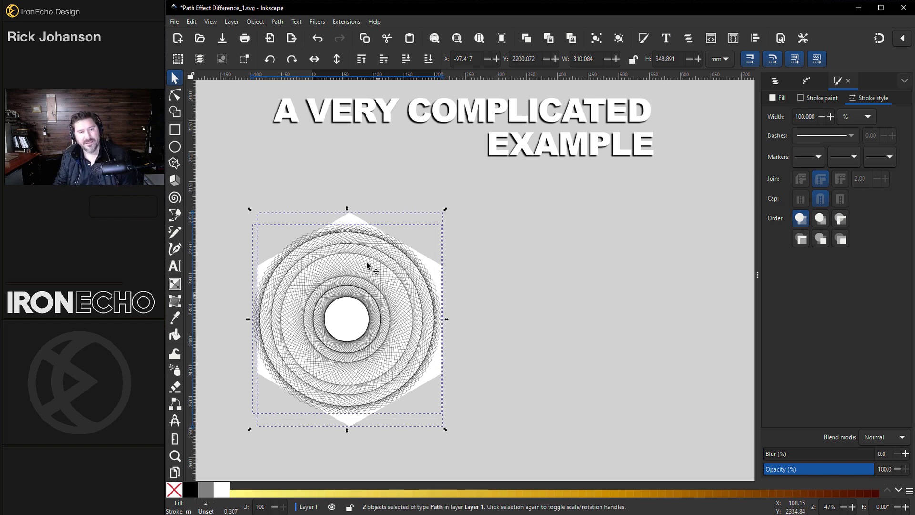
left_click(274, 22)
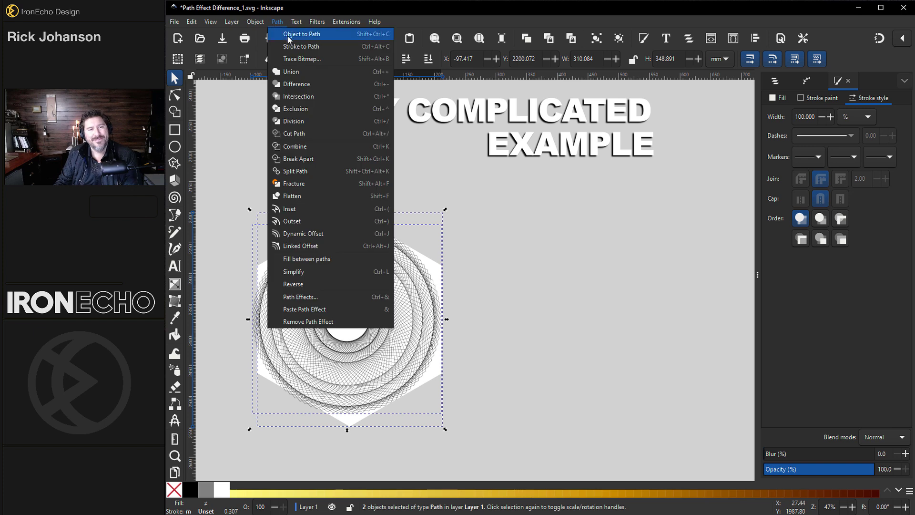
key("Escape")
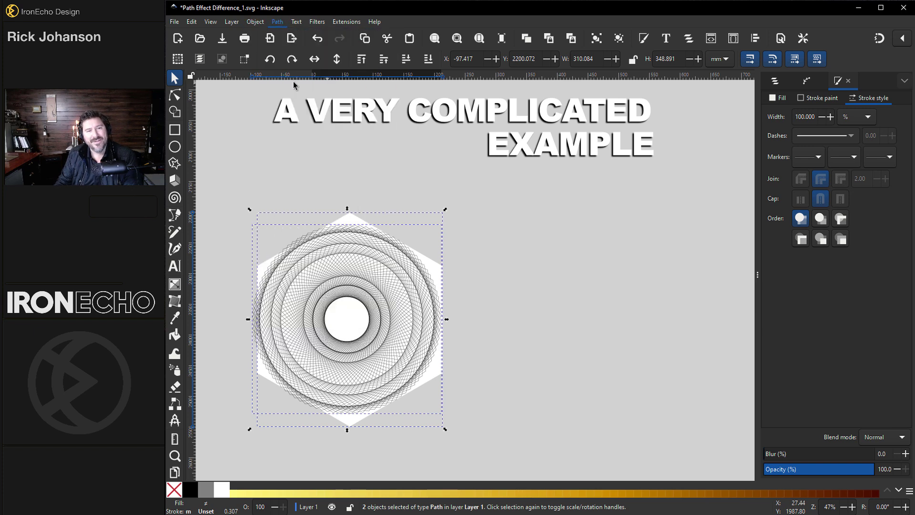
key("ctrl+minus")
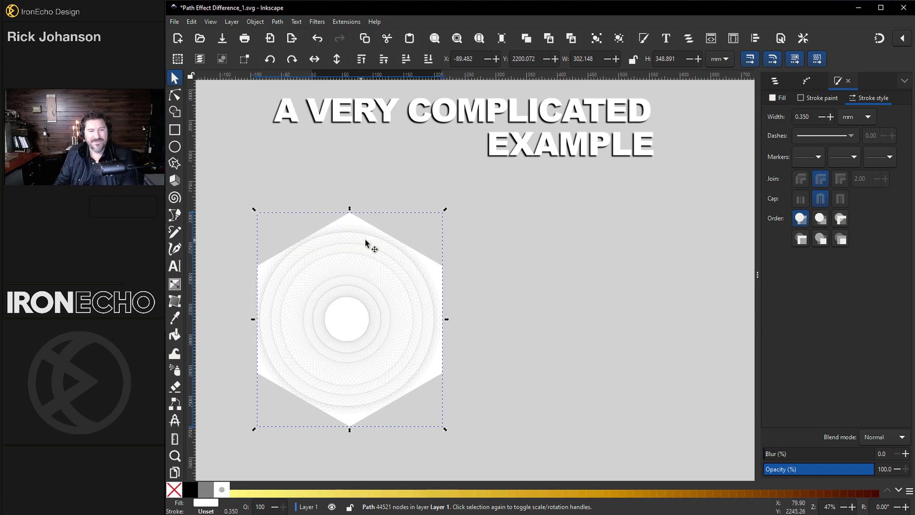
Step: Examine the cut-out lines in the white hexagon up close, as well as the orange gradient version and color swatches below it
scroll(355, 317, "up", 4)
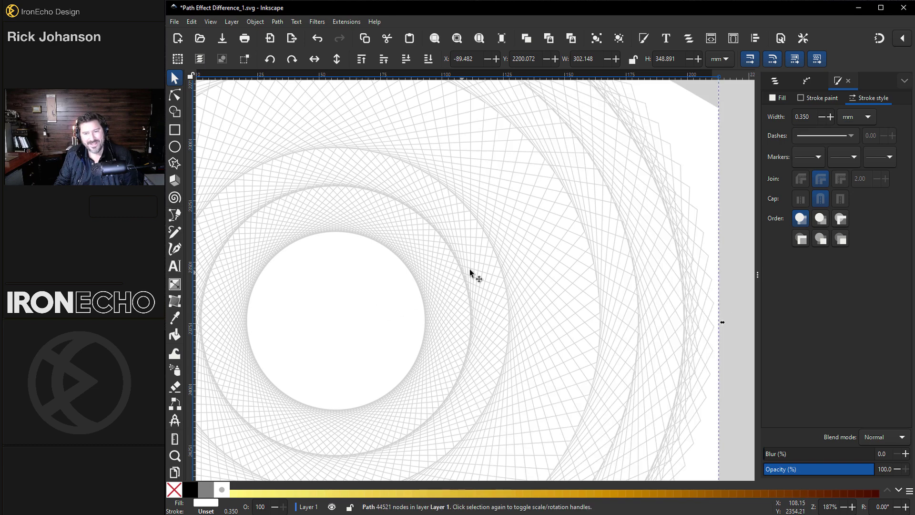
scroll(468, 273, "up", 3)
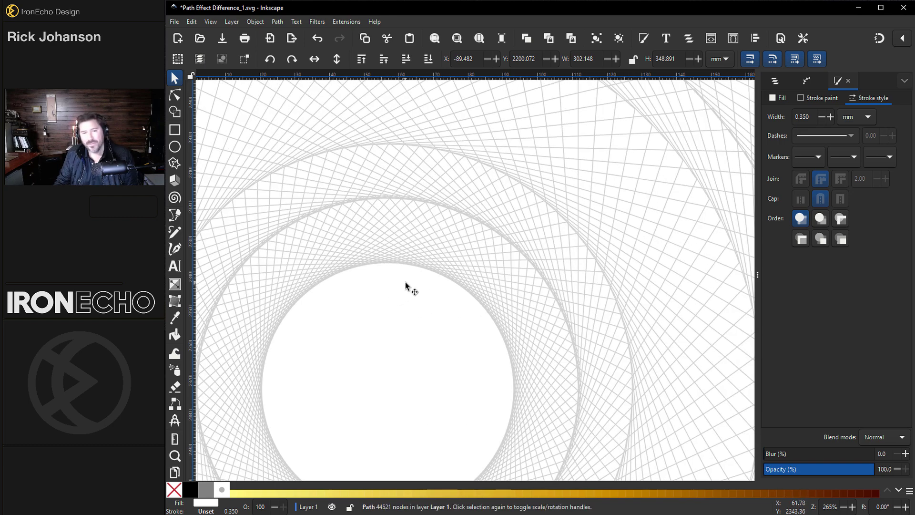
scroll(578, 185, "down", 10)
scroll(539, 198, "down", 3)
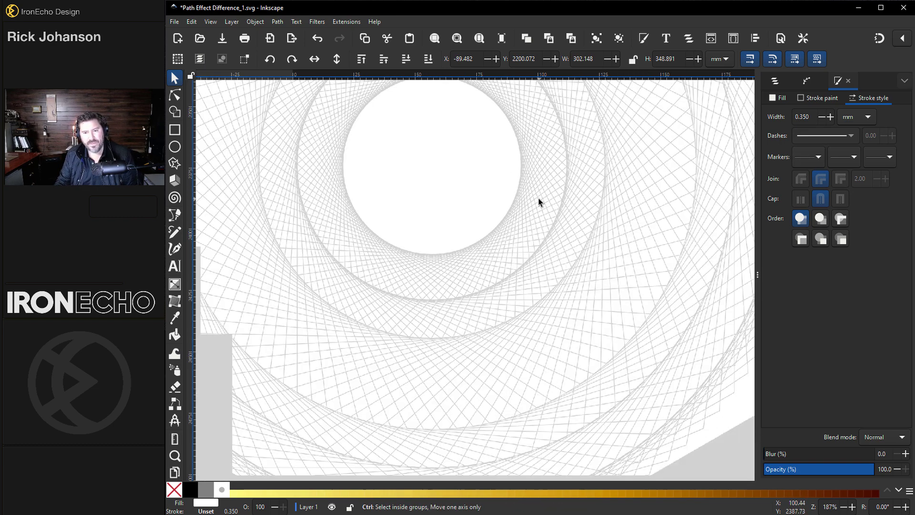
scroll(577, 228, "down", 6)
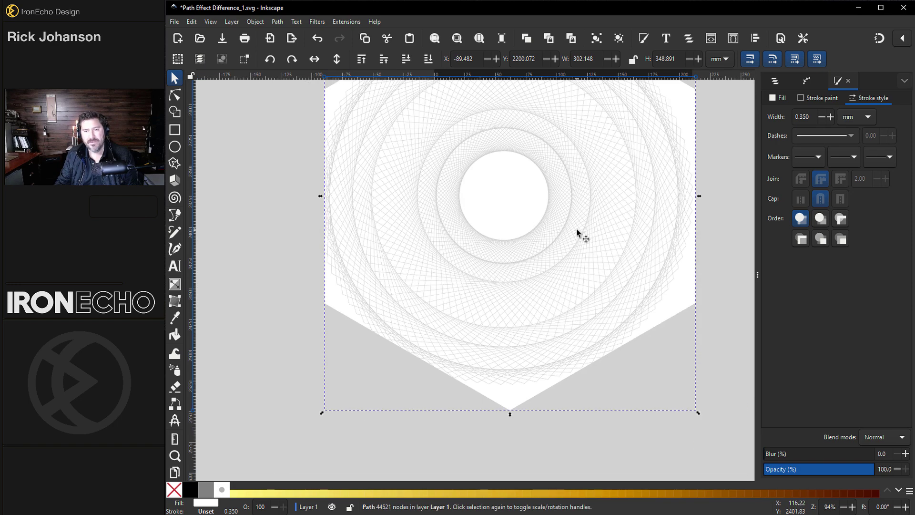
scroll(580, 235, "down", 10)
scroll(580, 235, "down", 6)
scroll(347, 265, "right", 8)
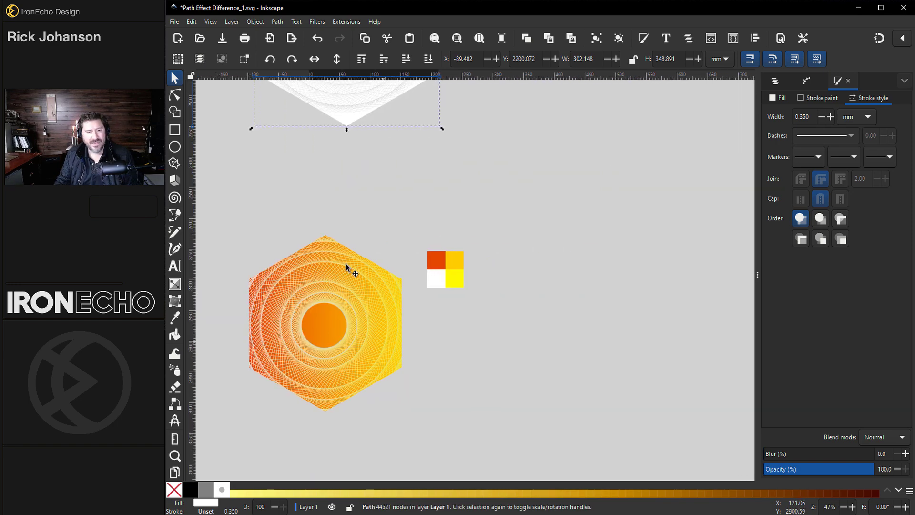
scroll(315, 305, "up", 2)
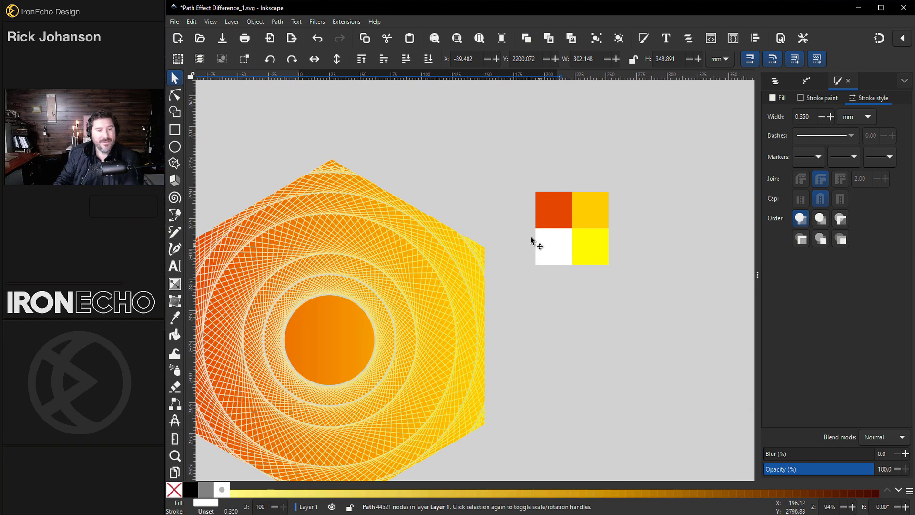